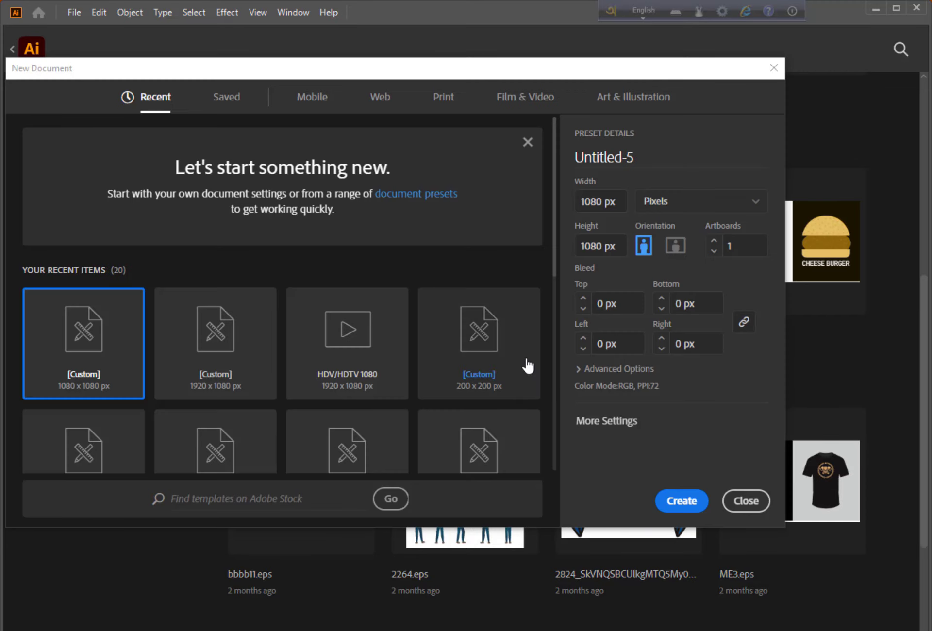
Step: Create a new 1080 x 1080 px document with one artboard
{"action": "left_click_drag", "start_coordinate": [672, 71], "coordinate": [436, 85]}
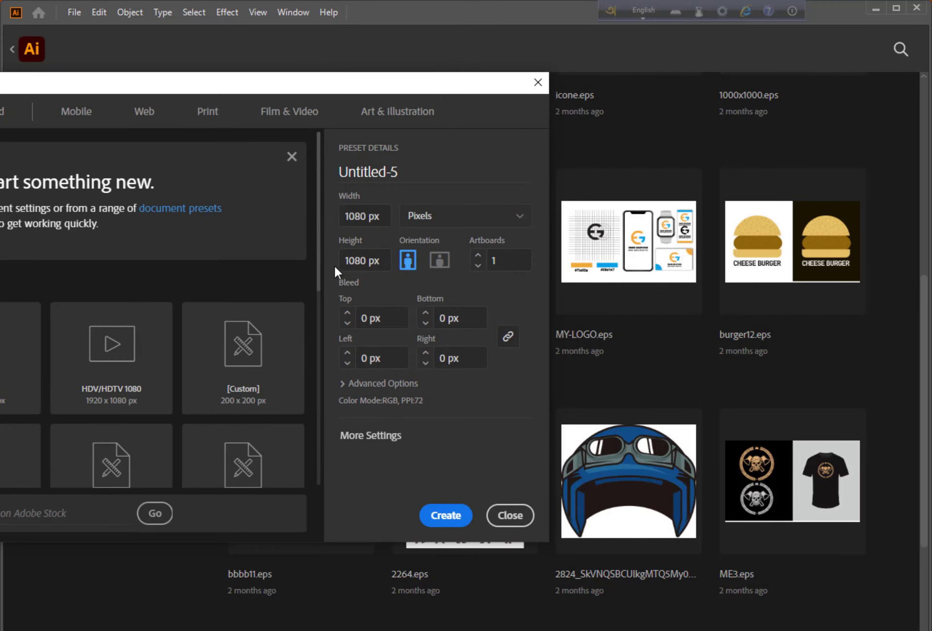
{"action": "left_click", "coordinate": [443, 516]}
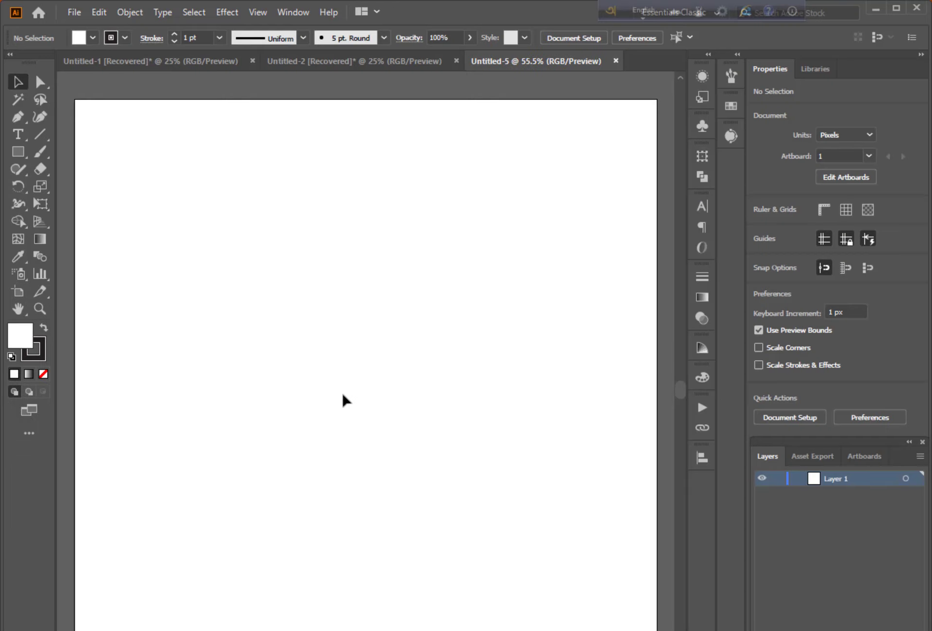
{"action": "key", "text": "ctrl+minus"}
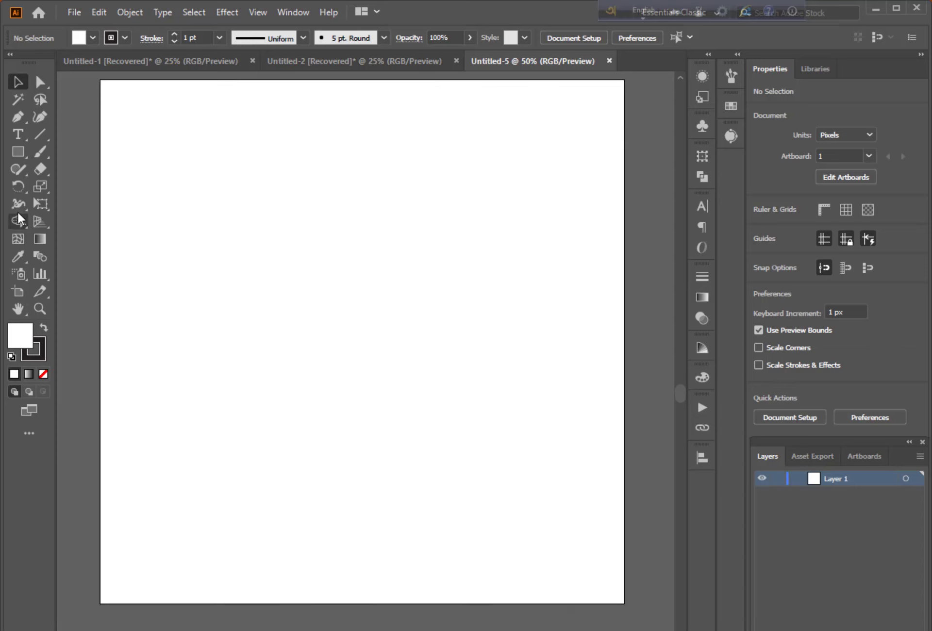
Step: Draw a white rectangle 1080 px wide and 1080 px high with a 1 pt black stroke
{"action": "left_click", "coordinate": [18, 152]}
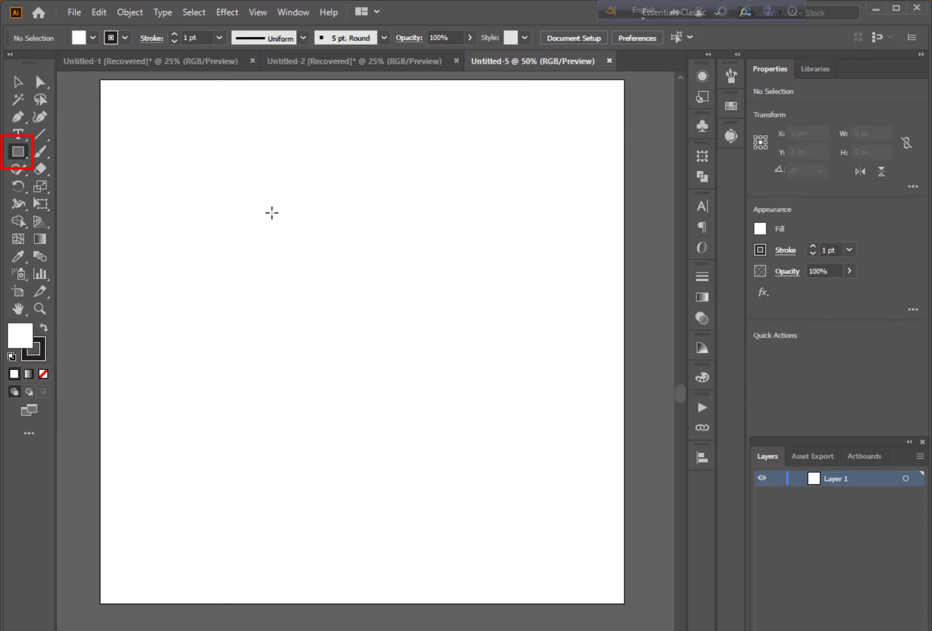
{"action": "left_click", "coordinate": [272, 213]}
{"action": "type", "text": "1"}
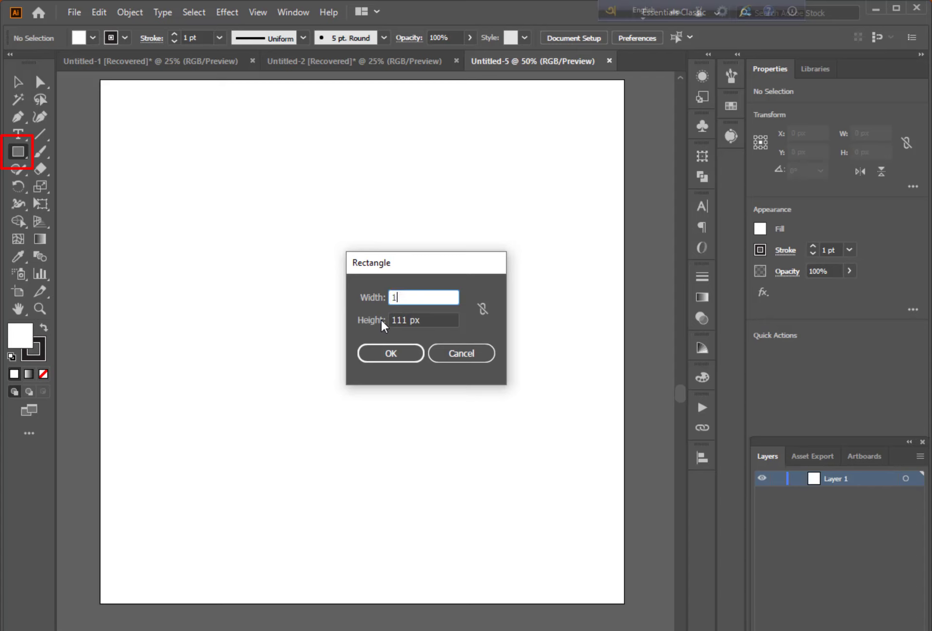
{"action": "type", "text": "080"}
{"action": "left_click", "coordinate": [420, 320]}
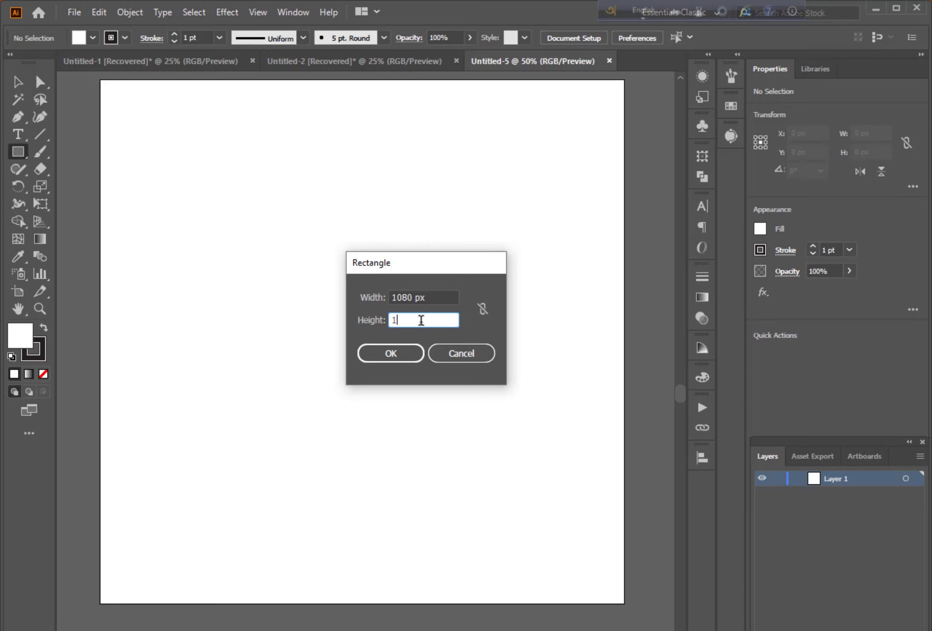
{"action": "key", "text": "Return"}
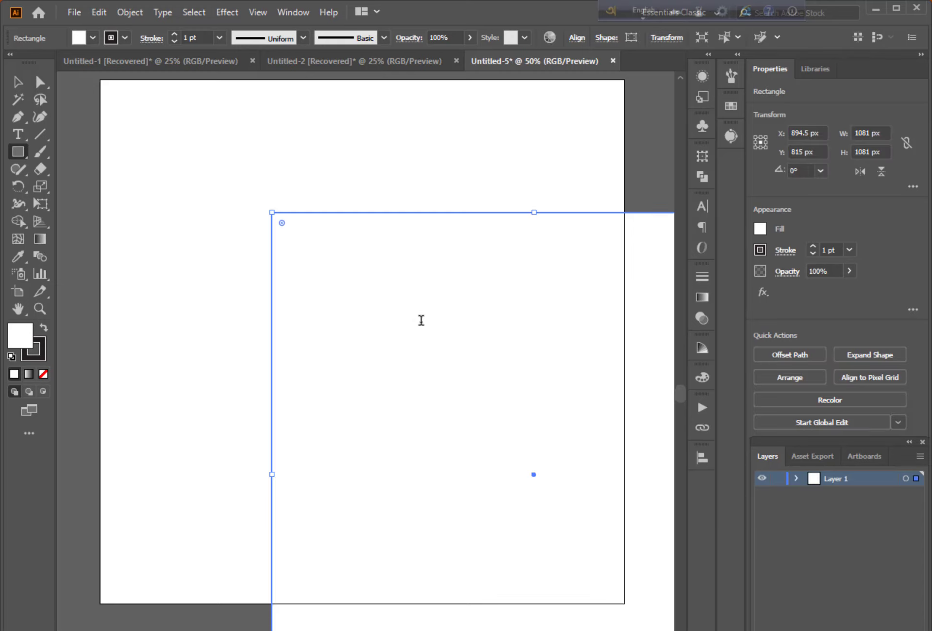
Step: Centre the white rectangle vertically and horizontally on the artboard, then deselect it
{"action": "left_click", "coordinate": [701, 463]}
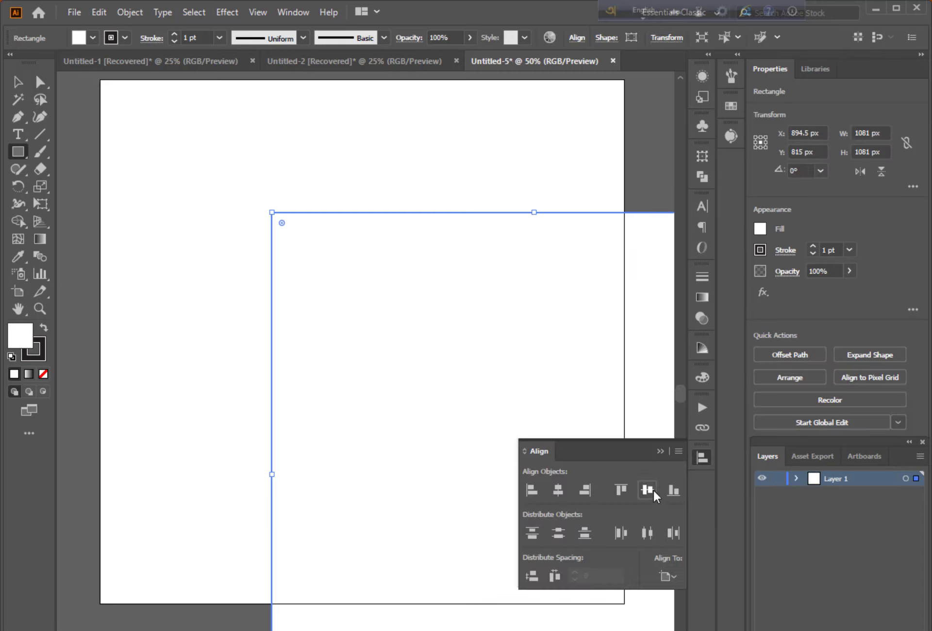
{"action": "left_click", "coordinate": [648, 490]}
{"action": "left_click", "coordinate": [562, 494]}
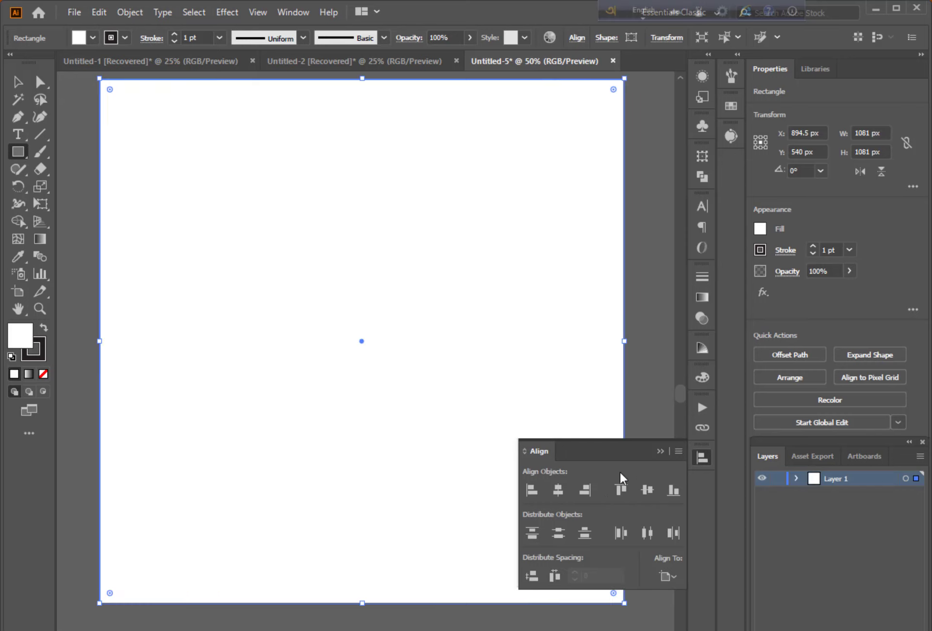
{"action": "left_click", "coordinate": [660, 451]}
{"action": "left_click", "coordinate": [18, 81]}
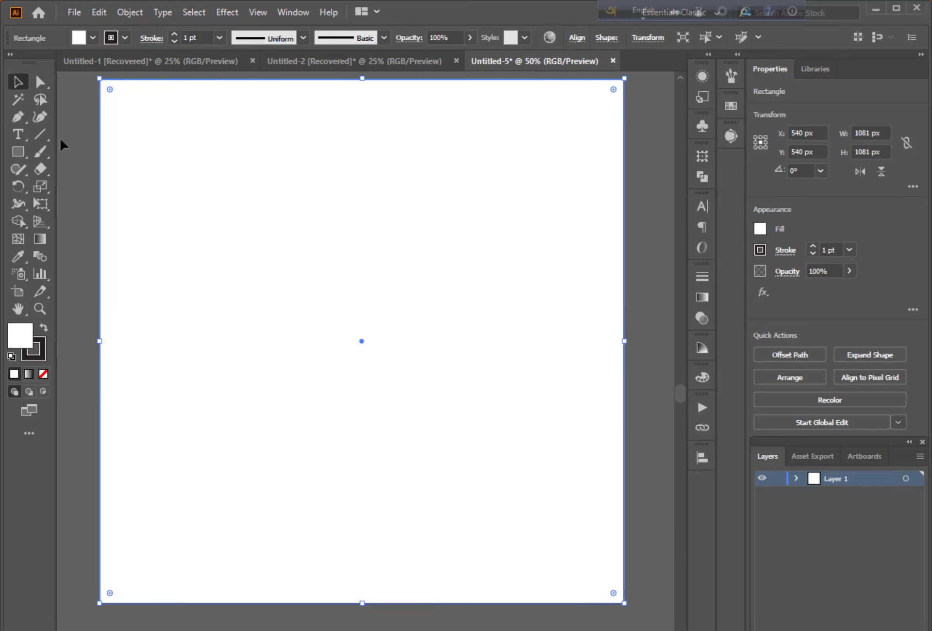
{"action": "left_click", "coordinate": [60, 138]}
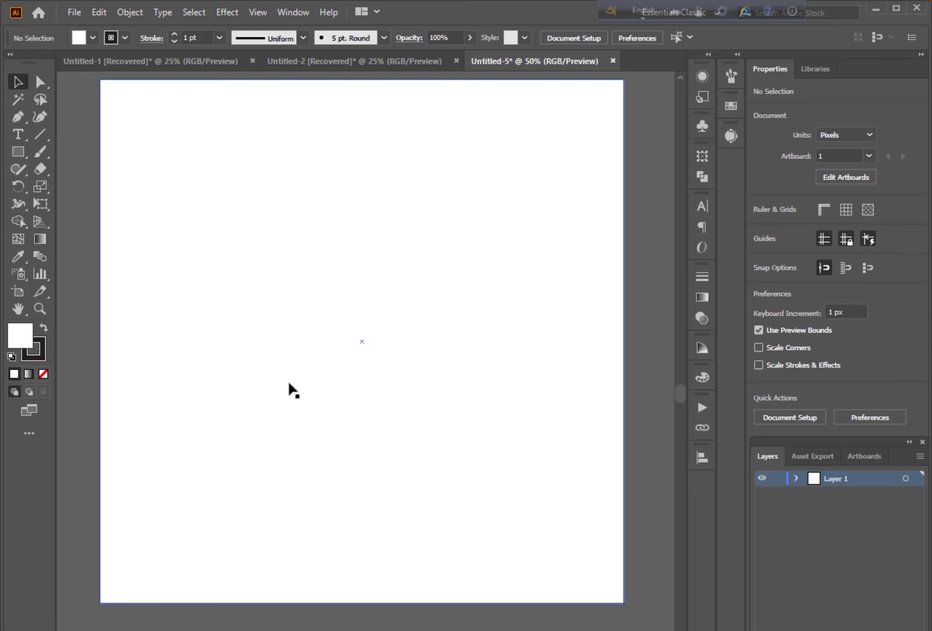
Step: Switch to File Explorer and place the confident-business-team-with-leader photo from the graphic file folder into the document
{"action": "key", "text": "alt+Tab"}
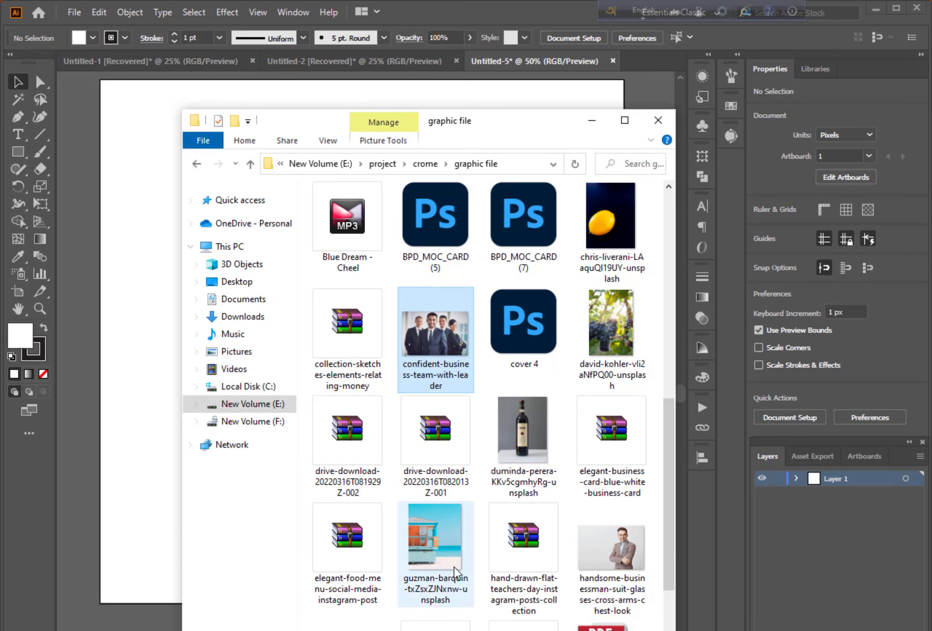
{"action": "left_click_drag", "start_coordinate": [439, 345], "coordinate": [149, 380]}
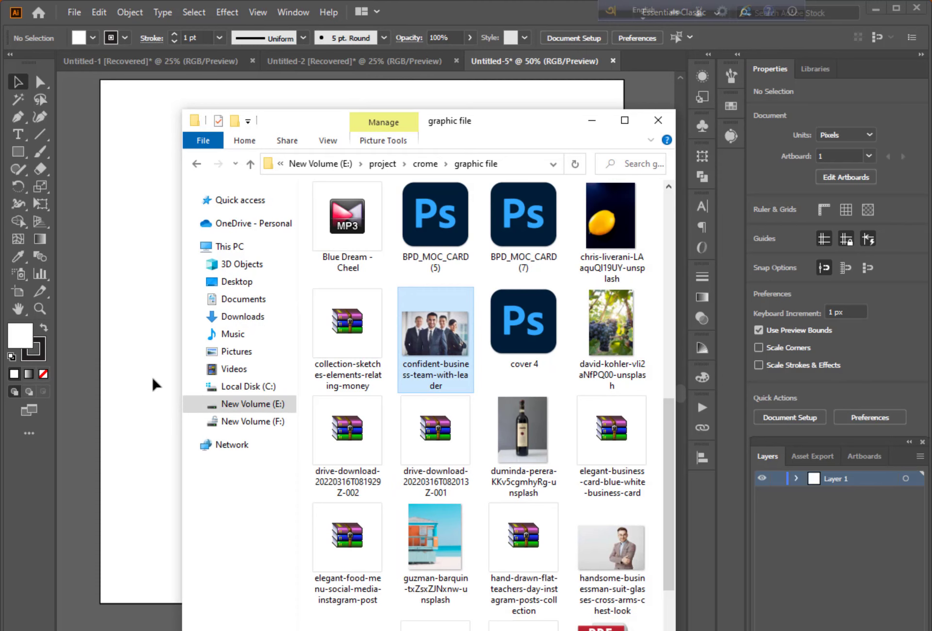
{"action": "left_click", "coordinate": [658, 120]}
{"action": "key", "text": "ctrl+minus"}
{"action": "key", "text": "ctrl+minus"}
{"action": "key", "text": "ctrl+minus"}
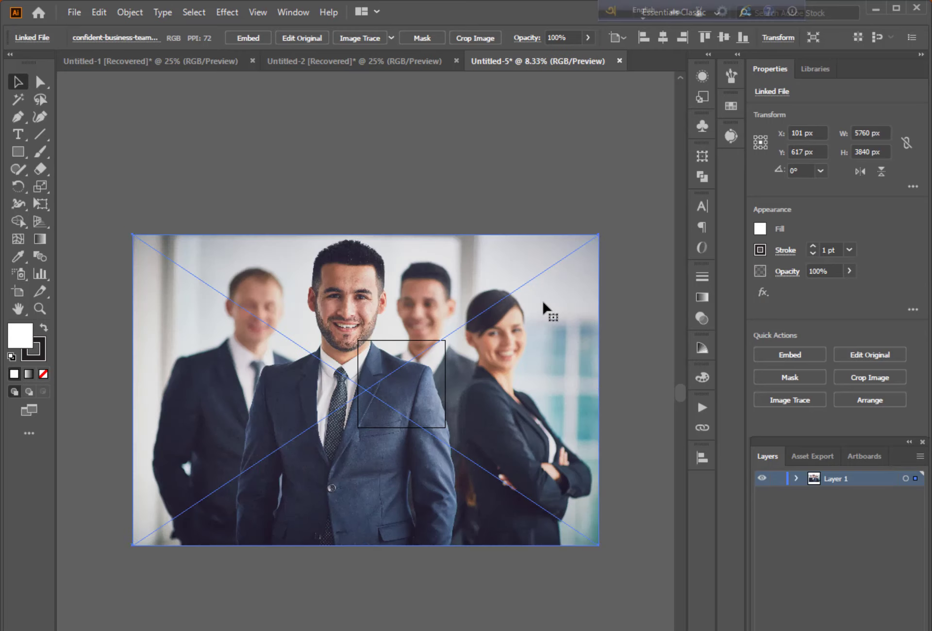
Step: Scale the business team photo down to about 1741.5 x 1161 px and position it so that it covers the artboard
{"action": "left_click", "coordinate": [543, 303]}
{"action": "left_click_drag", "start_coordinate": [368, 234], "coordinate": [410, 338]}
{"action": "left_click_drag", "start_coordinate": [366, 545], "coordinate": [418, 409]}
{"action": "left_click_drag", "start_coordinate": [404, 326], "coordinate": [403, 337]}
{"action": "mouse_move", "coordinate": [414, 439]}
{"action": "left_mouse_down"}
{"action": "mouse_move", "coordinate": [427, 443]}
{"action": "mouse_move", "coordinate": [427, 430]}
{"action": "left_mouse_up"}
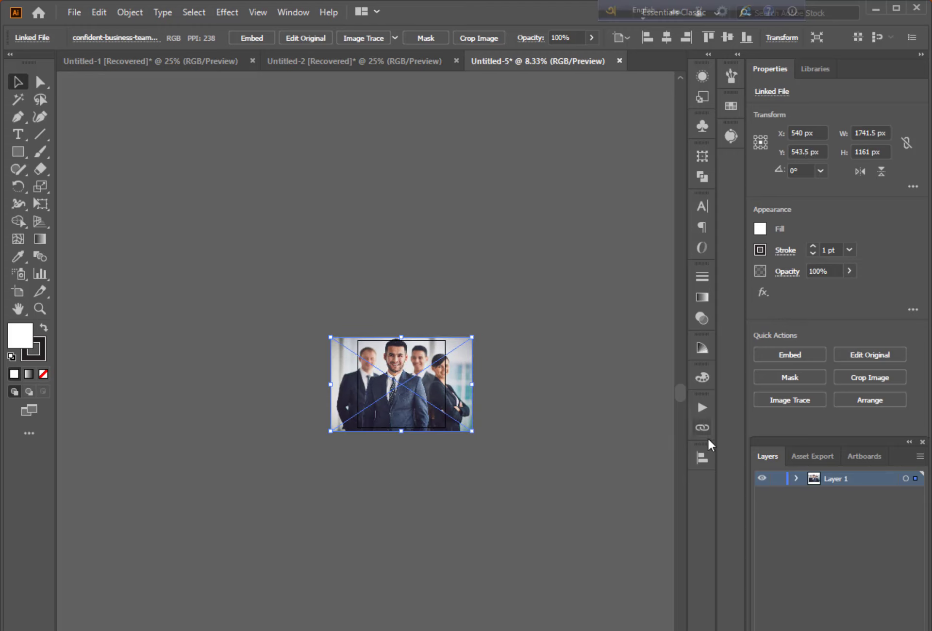
Step: Centre the business team photo vertically on the artboard, embed it in the document and deselect it
{"action": "left_click", "coordinate": [704, 455]}
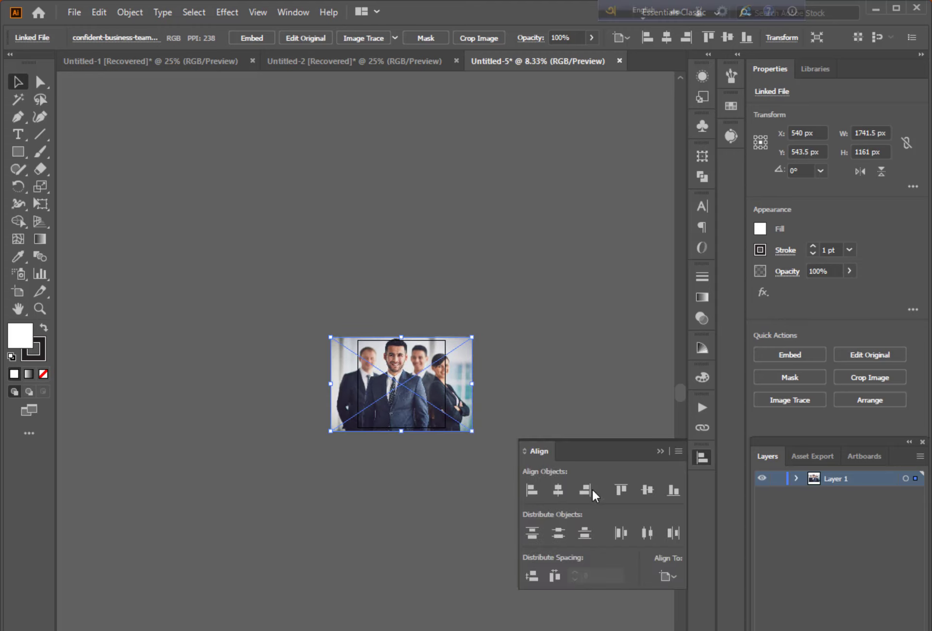
{"action": "left_click", "coordinate": [660, 451]}
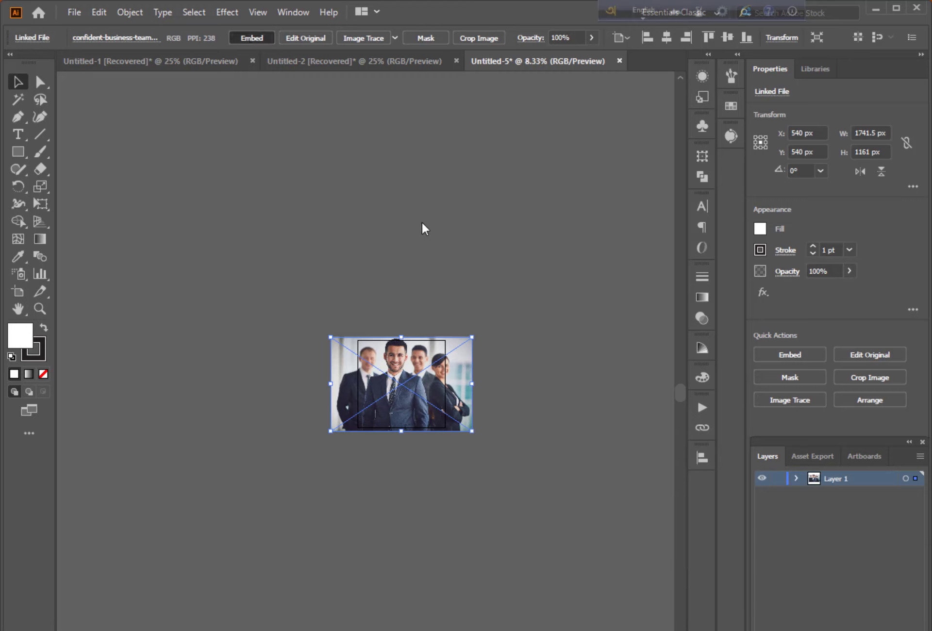
{"action": "left_click", "coordinate": [449, 259]}
Step: Draw a white 1080 x 1080 px rectangle without a stroke
{"action": "key", "text": "ctrl+="}
{"action": "key", "text": "ctrl+="}
{"action": "key", "text": "ctrl+="}
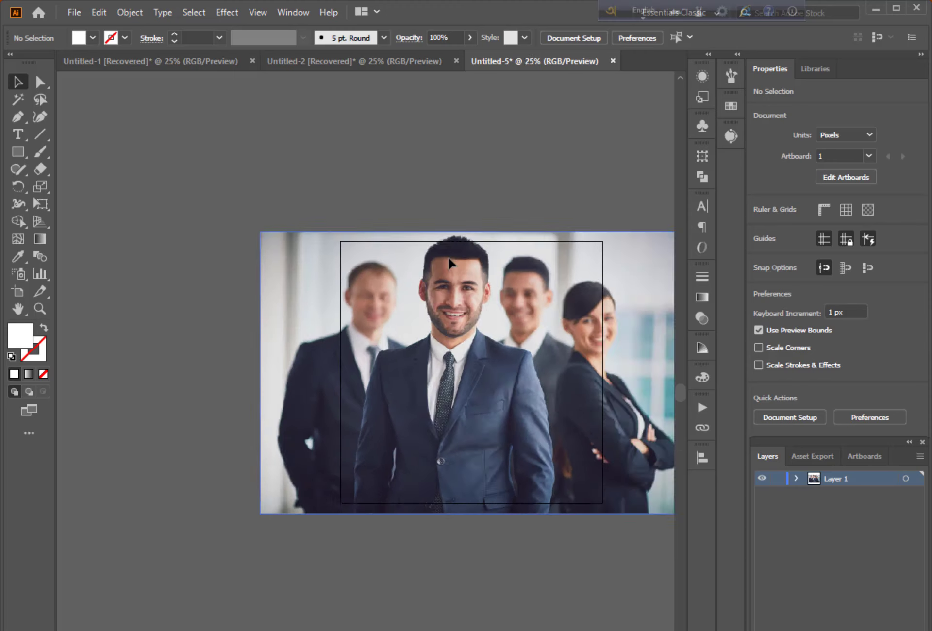
{"action": "key", "text": "ctrl+="}
{"action": "left_click_drag", "start_coordinate": [452, 264], "coordinate": [316, 204]}
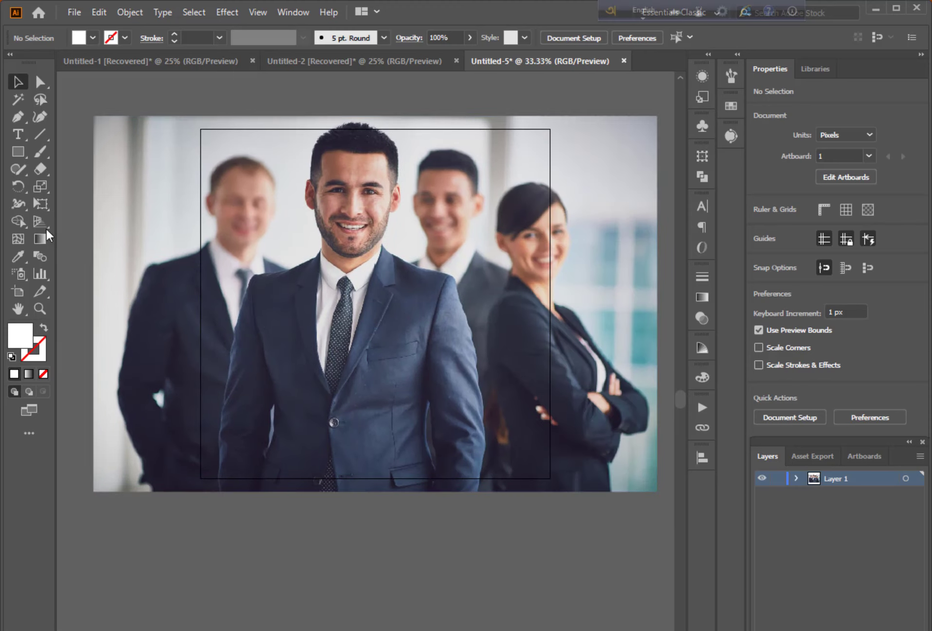
{"action": "left_click", "coordinate": [18, 151]}
{"action": "left_click", "coordinate": [371, 441]}
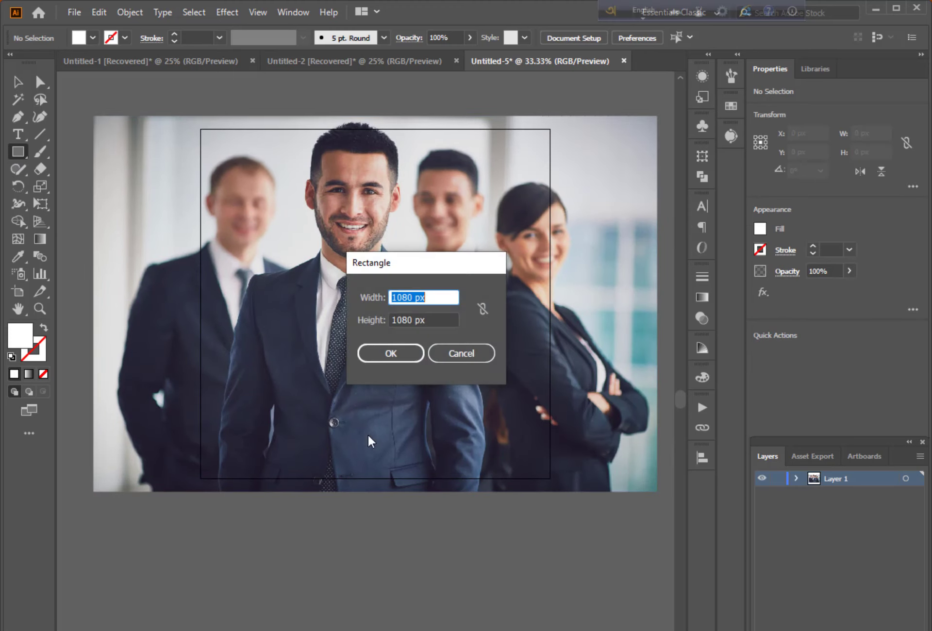
{"action": "left_click", "coordinate": [408, 353]}
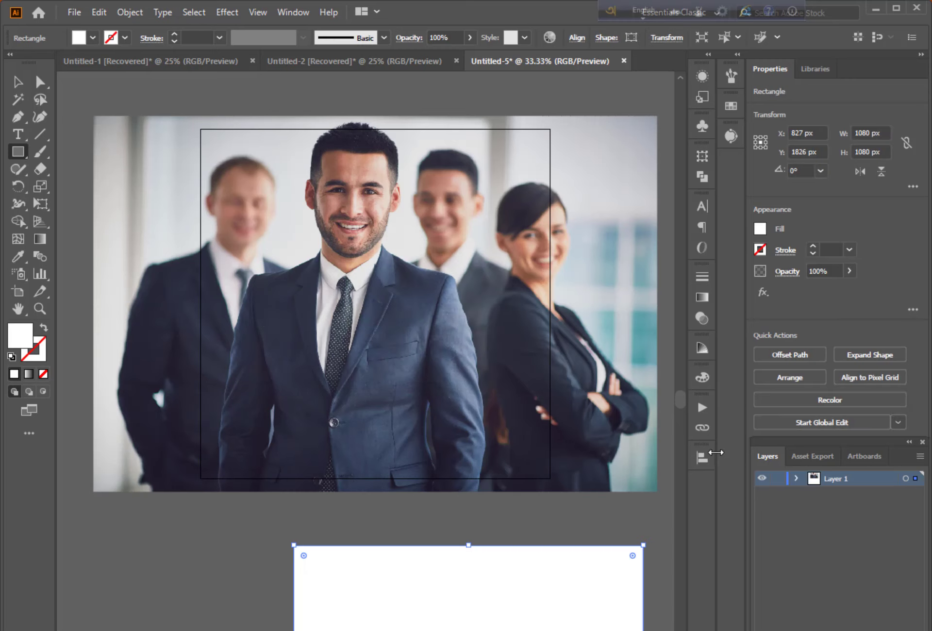
Step: Centre the strokeless white rectangle vertically and horizontally on the artboard, over the photo
{"action": "left_click", "coordinate": [702, 457]}
{"action": "left_click", "coordinate": [647, 489]}
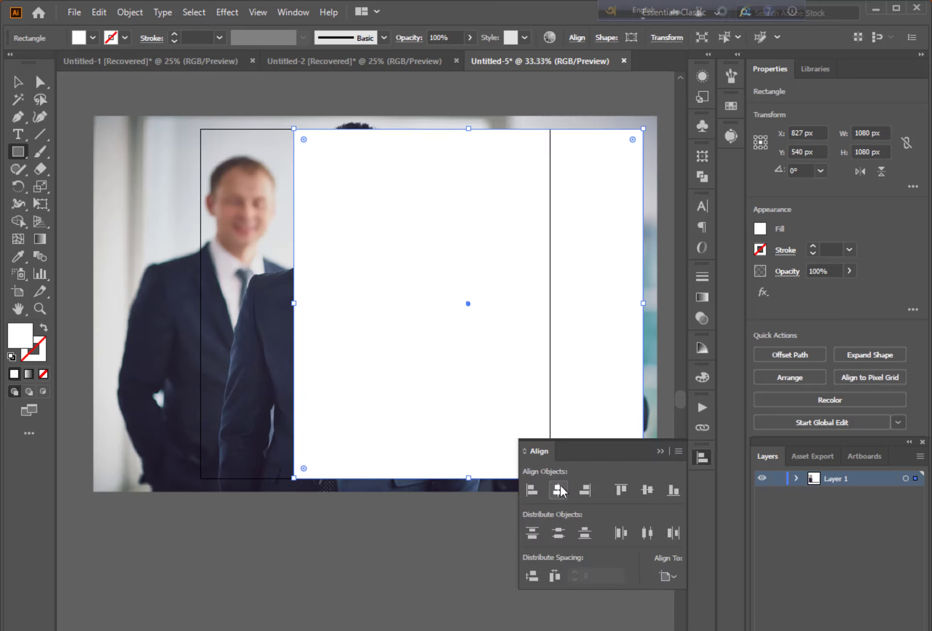
{"action": "left_click", "coordinate": [559, 488]}
{"action": "left_click", "coordinate": [661, 451]}
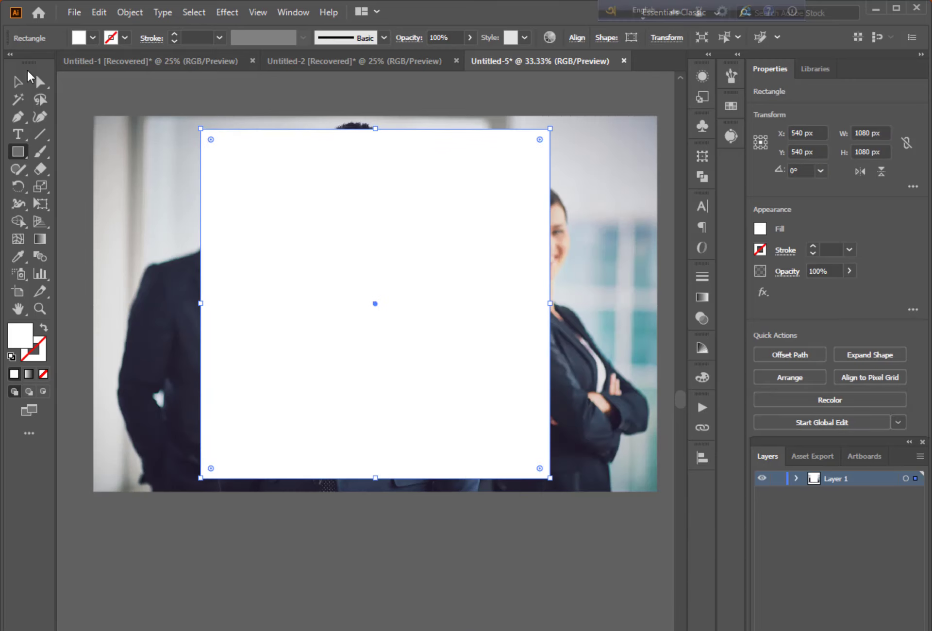
Step: Make a clipping mask from the white rectangle and the photo so the photo is cropped to the artboard
{"action": "left_click", "coordinate": [18, 82]}
{"action": "left_click_drag", "start_coordinate": [138, 99], "coordinate": [559, 504]}
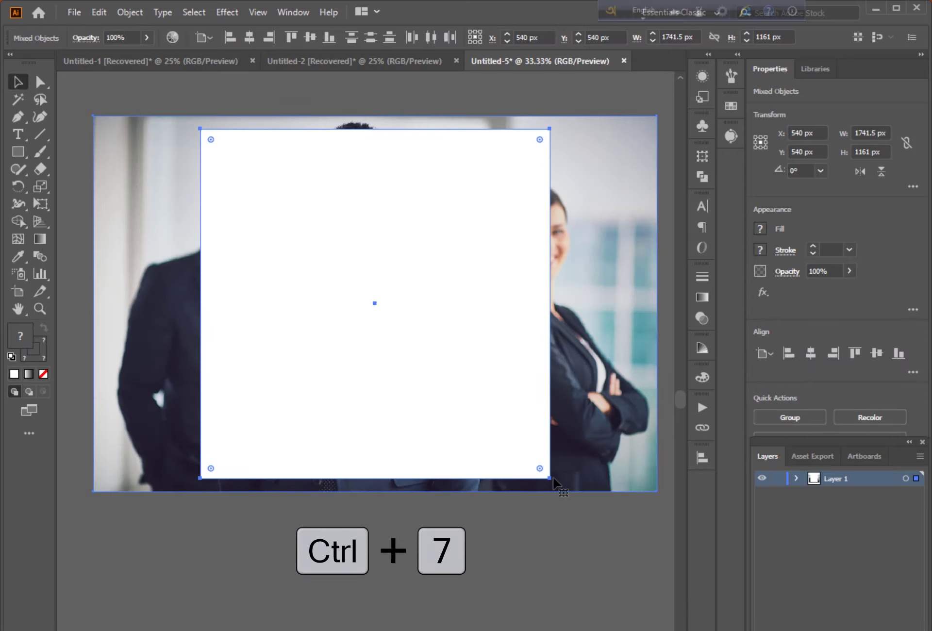
{"action": "key", "text": "ctrl+7"}
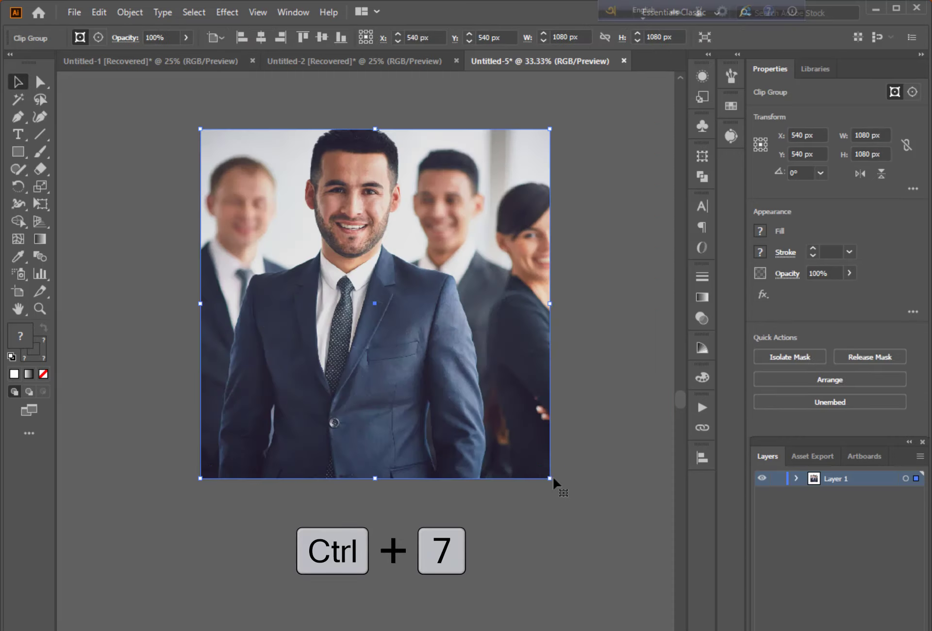
{"action": "left_click", "coordinate": [157, 295]}
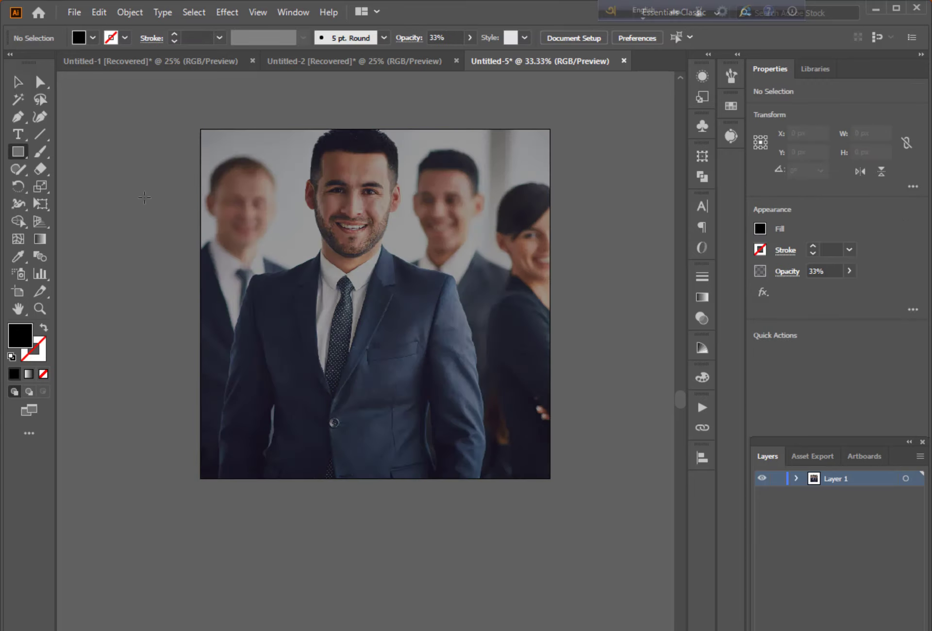
Step: Draw a black 1080 x 1080 px rectangle and centre it vertically and horizontally on the artboard
{"action": "left_click", "coordinate": [226, 254]}
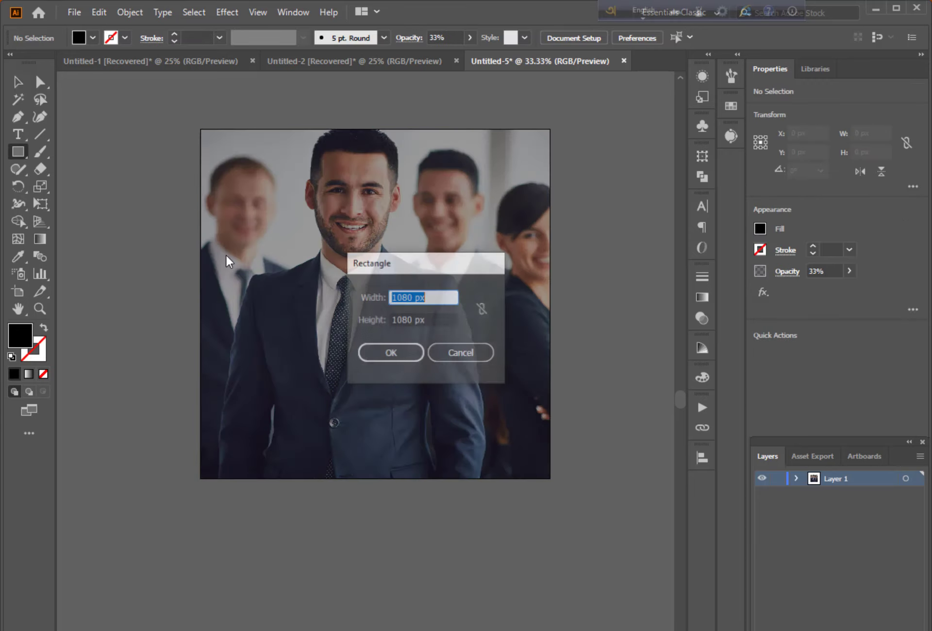
{"action": "left_click", "coordinate": [406, 346]}
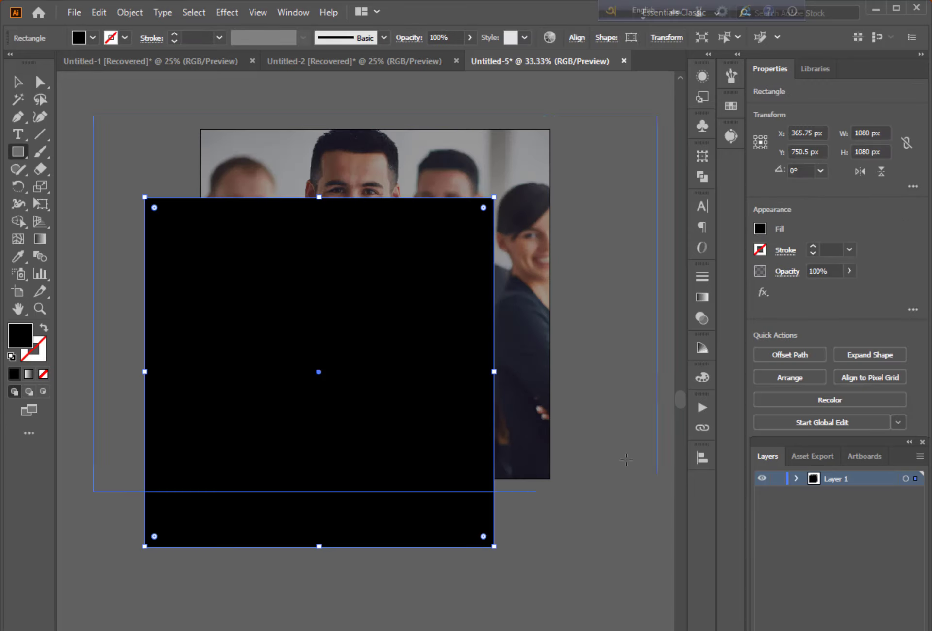
{"action": "left_click", "coordinate": [702, 457]}
{"action": "left_click", "coordinate": [639, 494]}
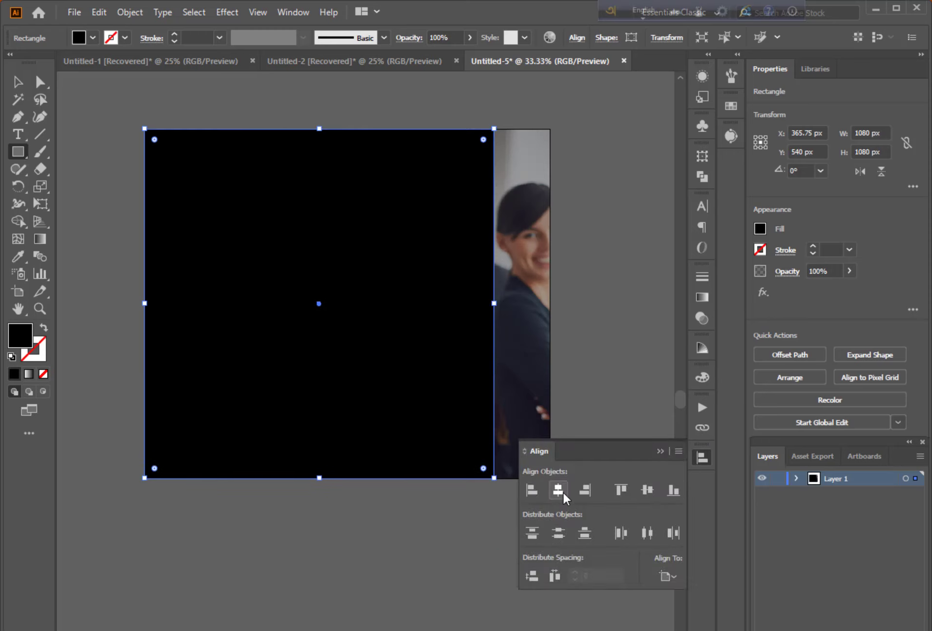
{"action": "left_click", "coordinate": [559, 490]}
{"action": "left_click", "coordinate": [660, 450]}
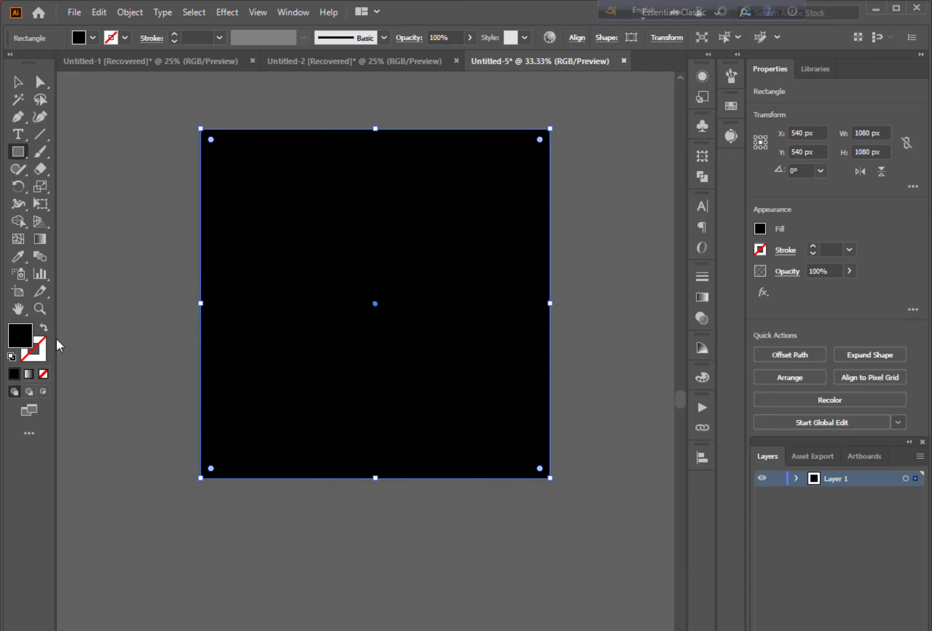
Step: Change the fill colour of the rectangle covering the photo to bright blue 00BDFF
{"action": "double_click", "coordinate": [22, 341]}
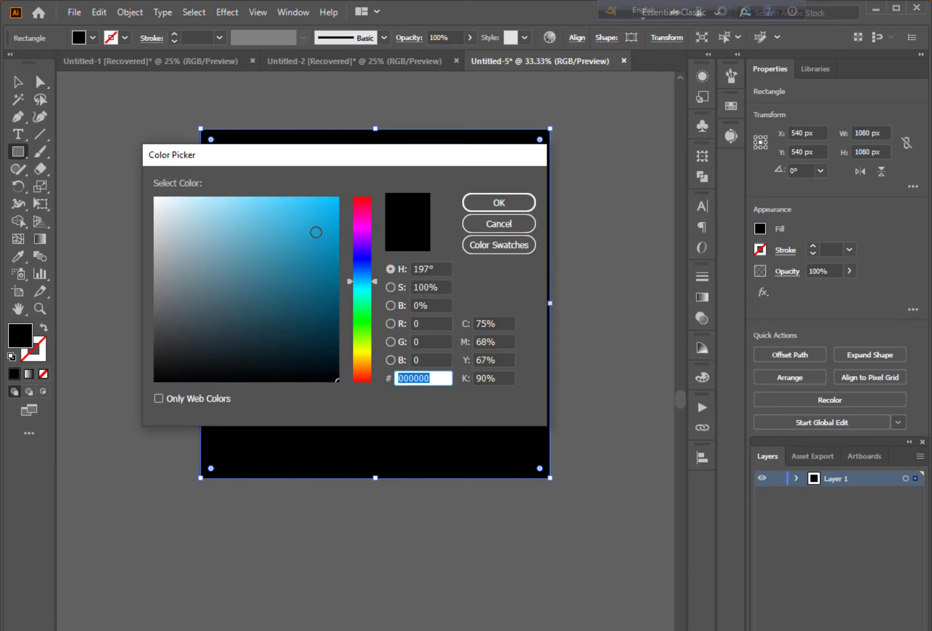
{"action": "left_click_drag", "start_coordinate": [316, 232], "coordinate": [344, 184]}
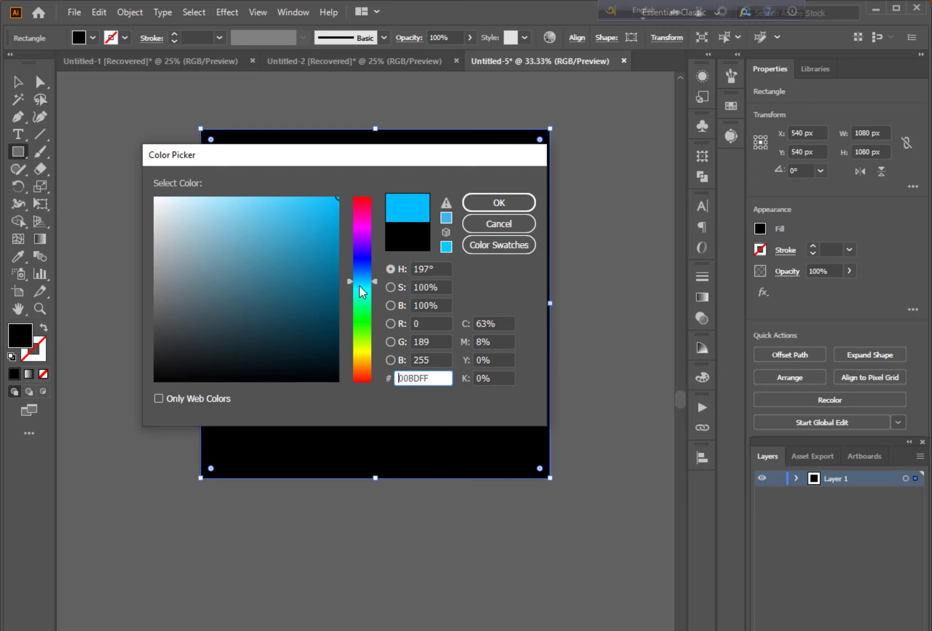
{"action": "left_click", "coordinate": [471, 208]}
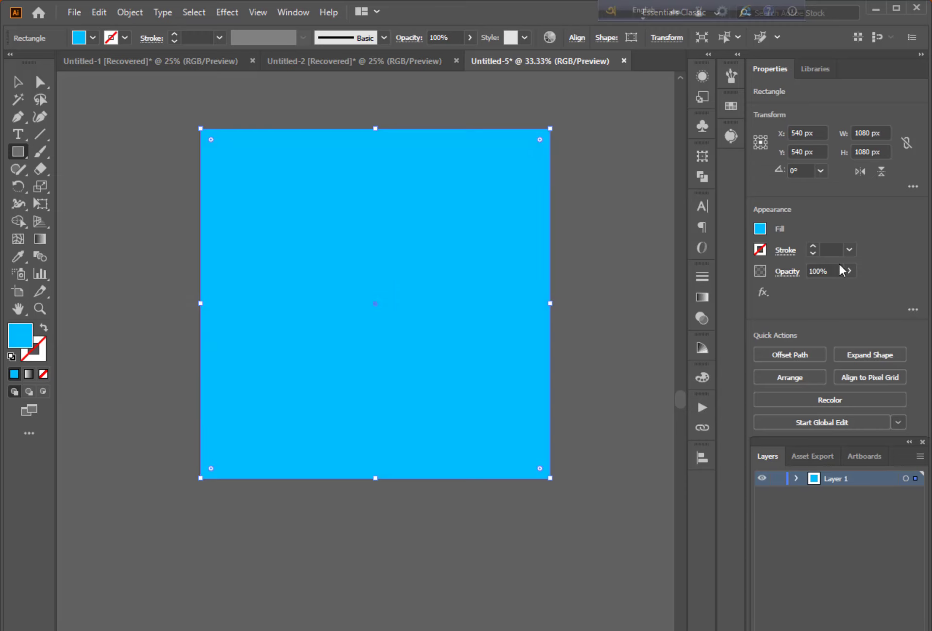
Step: Lower the blue rectangle's opacity to 43% to tint the photo
{"action": "left_click", "coordinate": [849, 269]}
{"action": "left_click", "coordinate": [824, 288]}
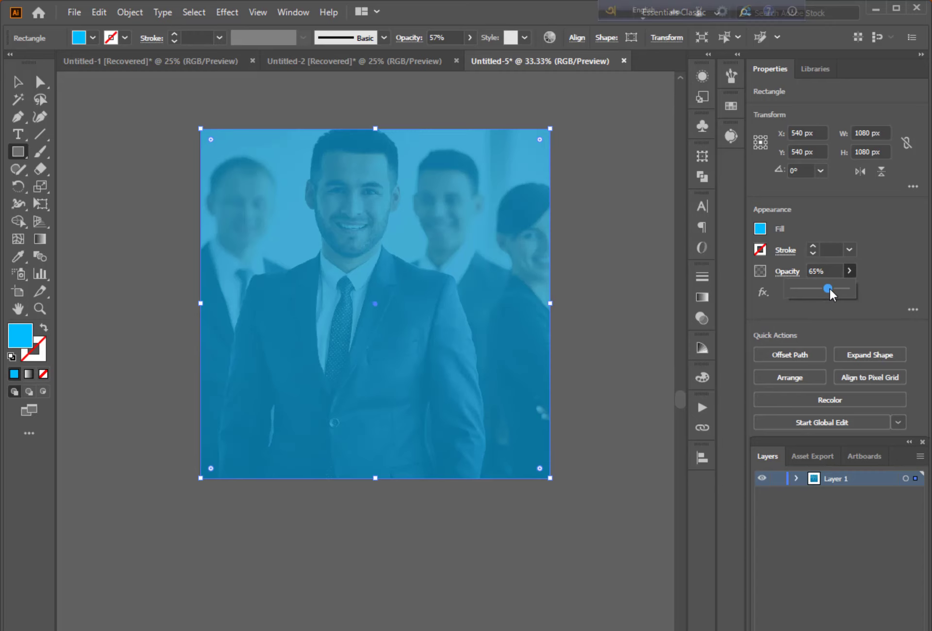
{"action": "left_click_drag", "start_coordinate": [825, 288], "coordinate": [817, 290]}
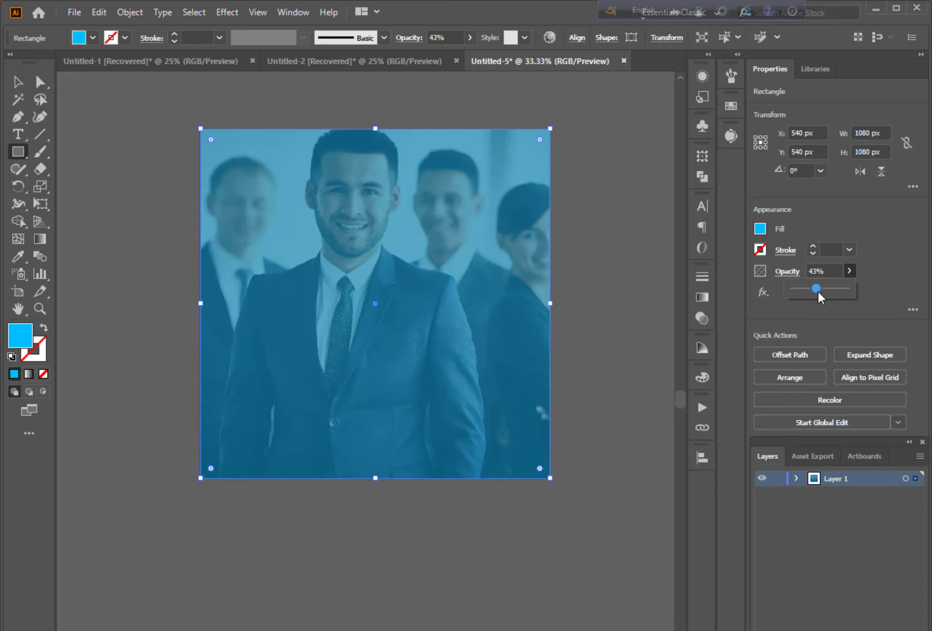
Step: Draw a blue circle about 297 px in diameter and centre it on the artboard's upper-left corner
{"action": "left_click", "coordinate": [18, 82]}
{"action": "left_click", "coordinate": [135, 197]}
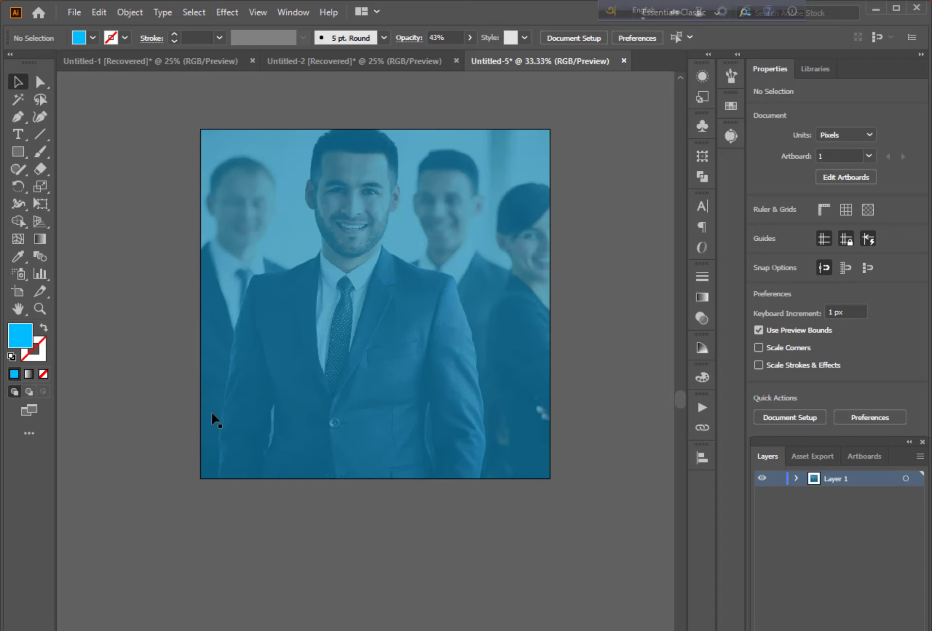
{"action": "left_click", "coordinate": [17, 156]}
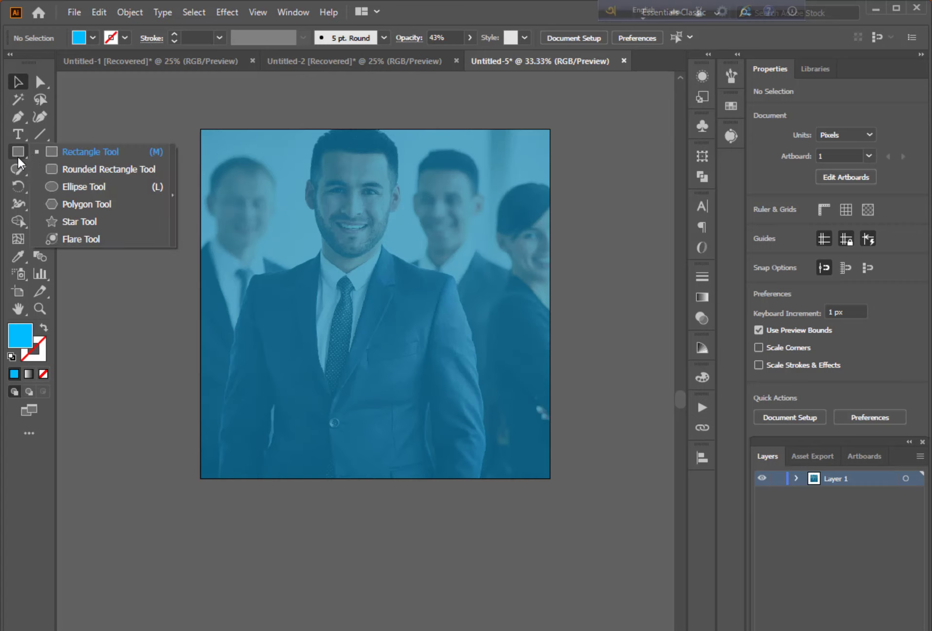
{"action": "left_click", "coordinate": [67, 186]}
{"action": "mouse_move", "coordinate": [166, 106]}
{"action": "left_mouse_down"}
{"action": "mouse_move", "coordinate": [199, 136]}
{"action": "mouse_move", "coordinate": [253, 157]}
{"action": "mouse_move", "coordinate": [277, 197]}
{"action": "mouse_move", "coordinate": [262, 201]}
{"action": "left_mouse_up"}
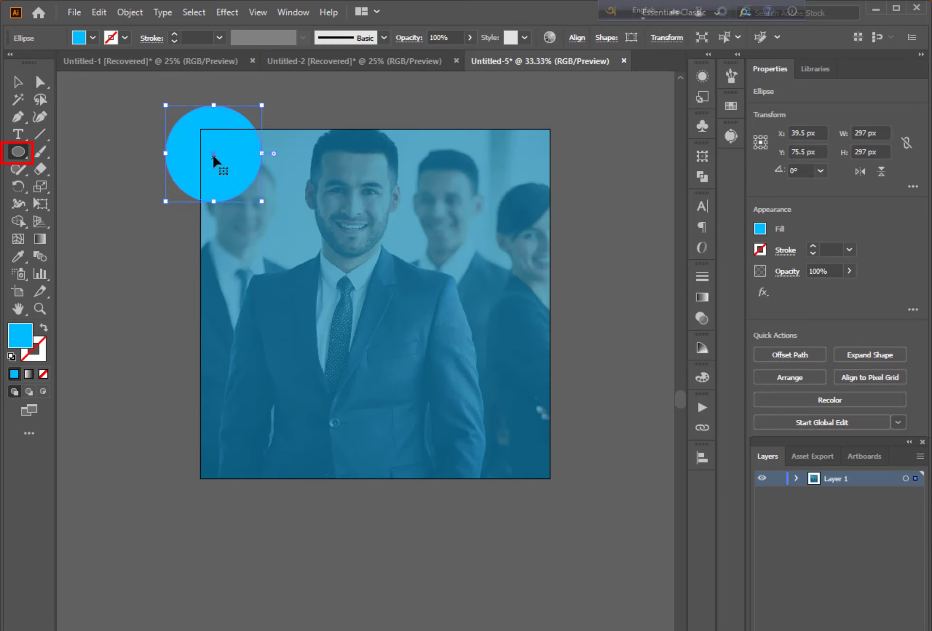
{"action": "left_click_drag", "start_coordinate": [213, 156], "coordinate": [199, 131]}
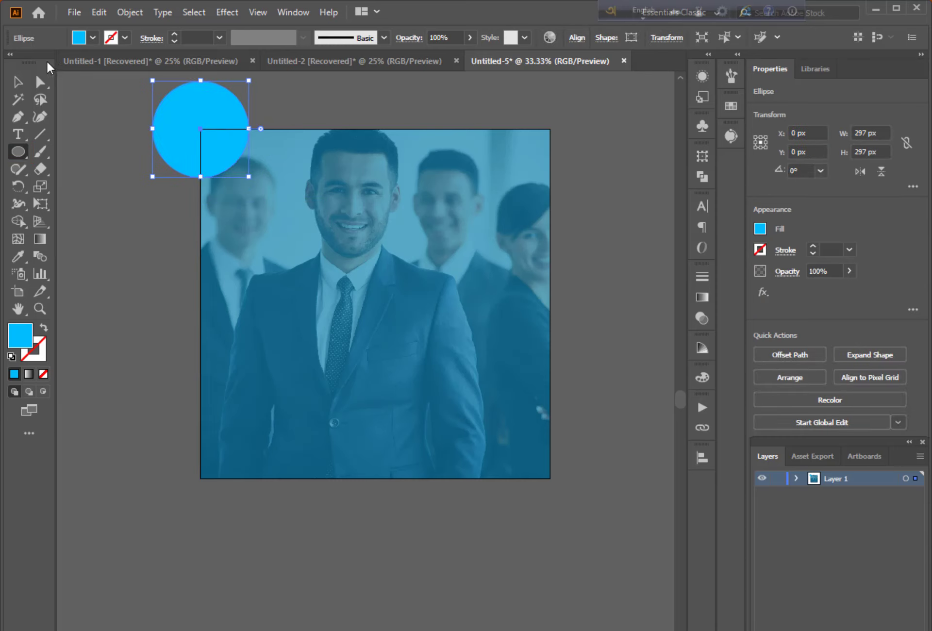
Step: Fill the corner circle with white FFFFFF and place a copy centred on the artboard's lower-right corner
{"action": "left_click", "coordinate": [19, 81]}
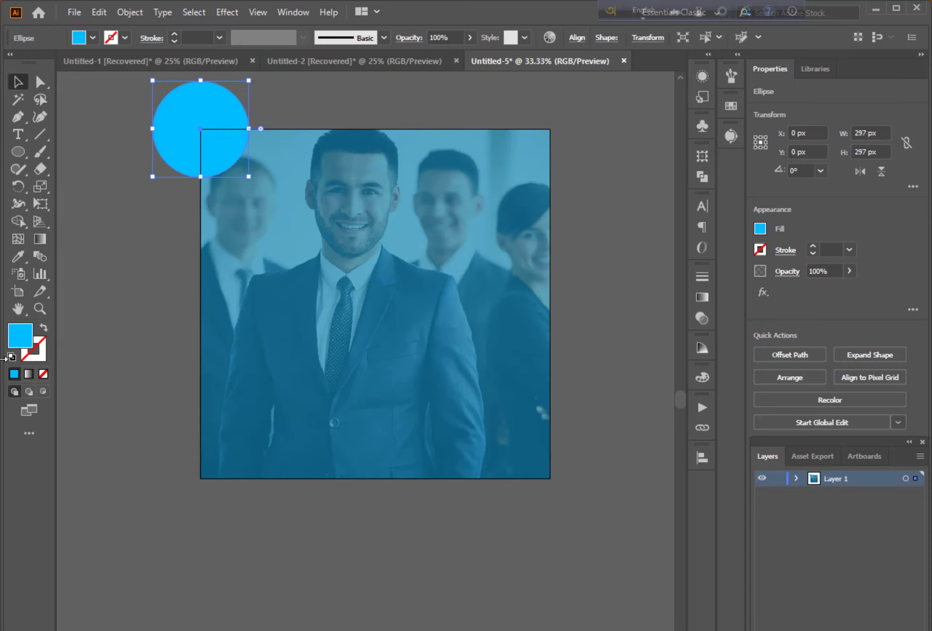
{"action": "double_click", "coordinate": [29, 339]}
{"action": "type", "text": "FFFFFF"}
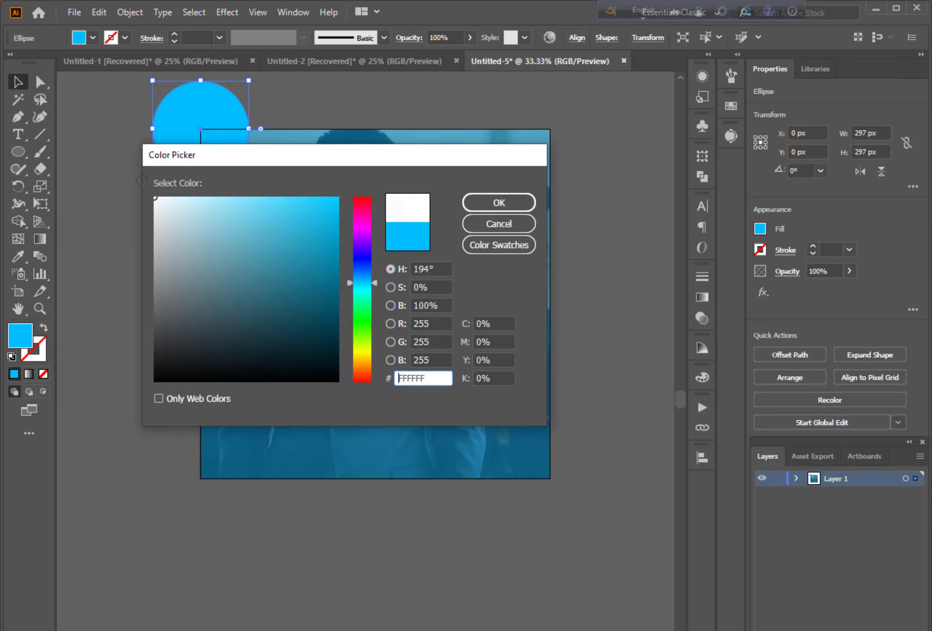
{"action": "left_click", "coordinate": [491, 203]}
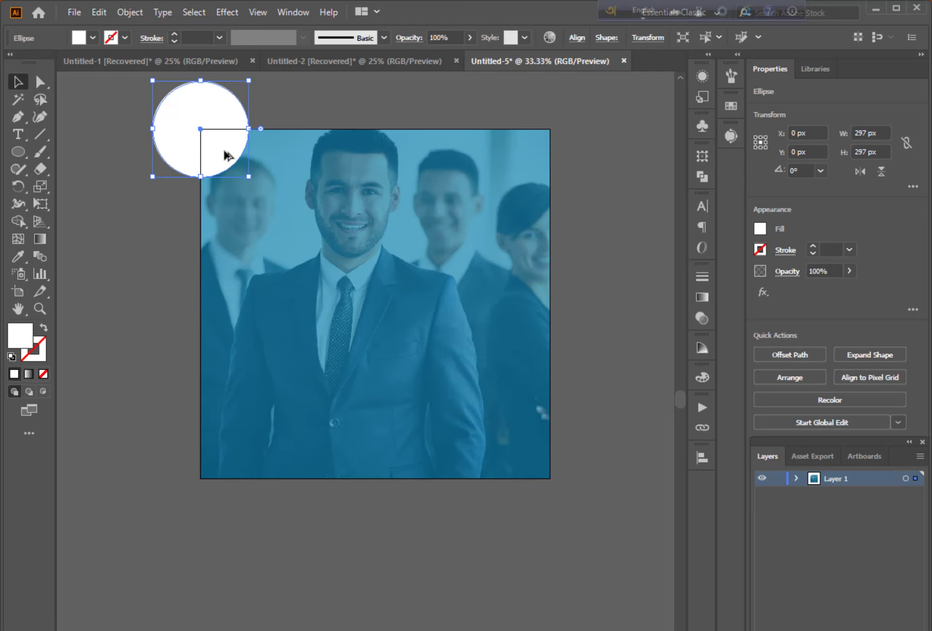
{"action": "left_click_drag", "start_coordinate": [226, 153], "coordinate": [549, 475]}
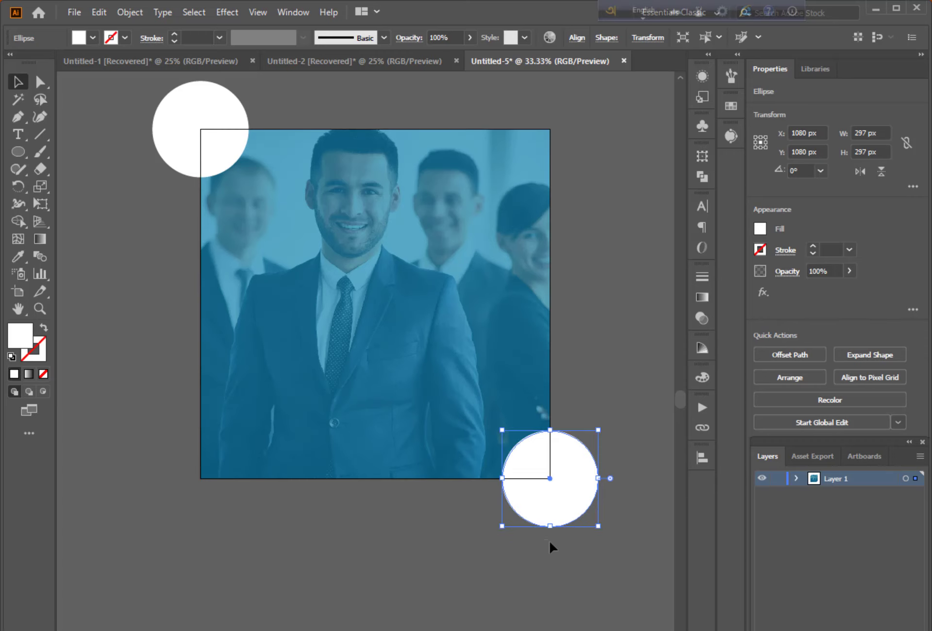
{"action": "left_click", "coordinate": [559, 554]}
Step: Trim off the parts of both white circles outside the artboard with the Shape Builder tool, leaving quarter circles
{"action": "left_click_drag", "start_coordinate": [596, 572], "coordinate": [216, 123]}
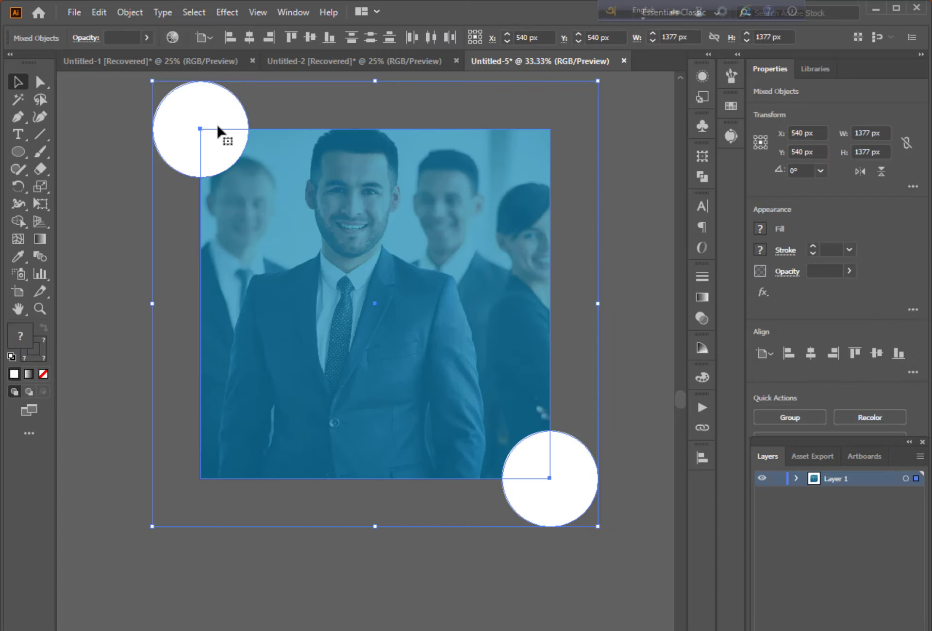
{"action": "left_click", "coordinate": [21, 220]}
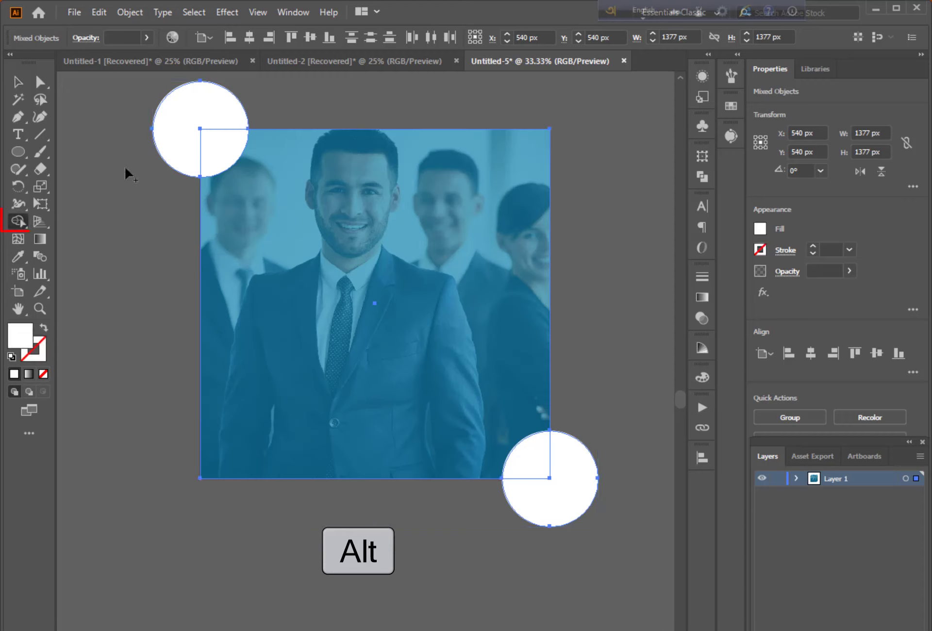
{"action": "left_click", "coordinate": [165, 137], "text": "alt"}
{"action": "left_click", "coordinate": [574, 508], "text": "alt"}
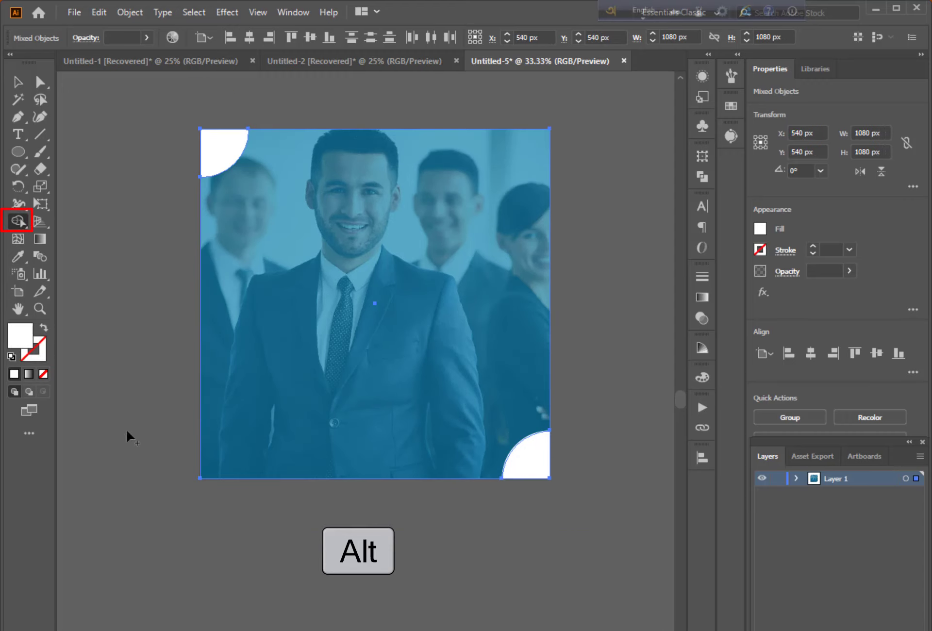
{"action": "left_click", "coordinate": [18, 82]}
{"action": "left_click", "coordinate": [84, 206]}
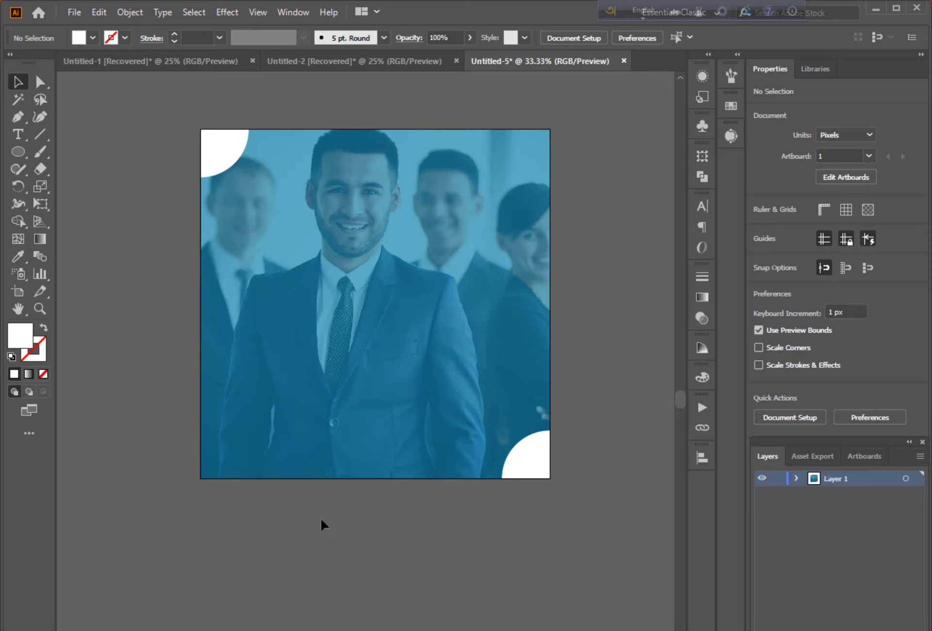
Step: Add the text "WE ARE YOUR", enlarge it to about 597 px wide and place it near the artboard's middle
{"action": "left_click", "coordinate": [14, 137]}
{"action": "left_click", "coordinate": [334, 336]}
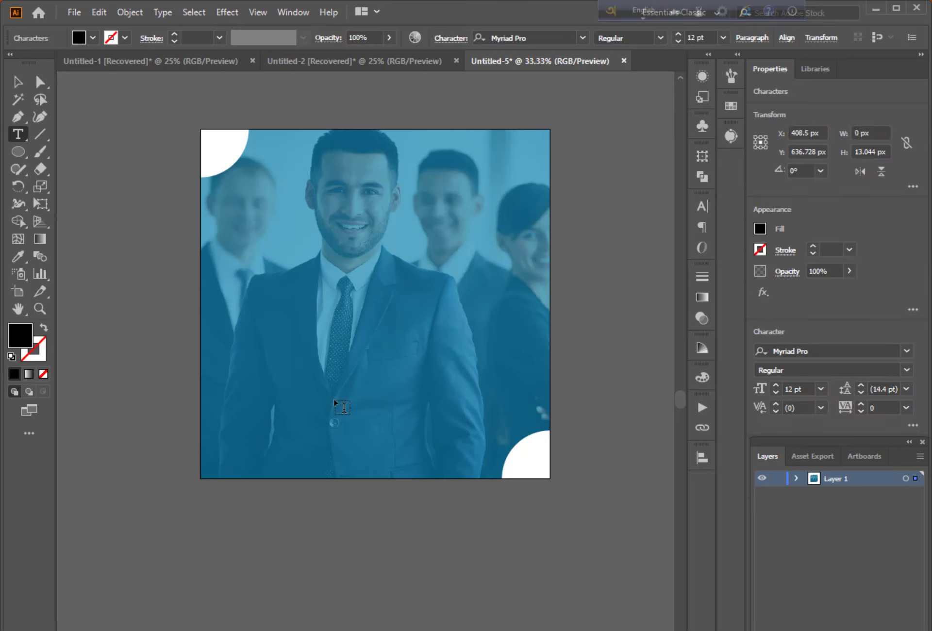
{"action": "type", "text": "WE ARE YOUR"}
{"action": "left_click", "coordinate": [20, 83]}
{"action": "left_click_drag", "start_coordinate": [355, 338], "coordinate": [546, 412]}
{"action": "left_click_drag", "start_coordinate": [428, 347], "coordinate": [377, 317]}
Step: Set the font of the WE ARE YOUR text to Roboto Bold
{"action": "left_click", "coordinate": [831, 351]}
{"action": "type", "text": "ROBOTO"}
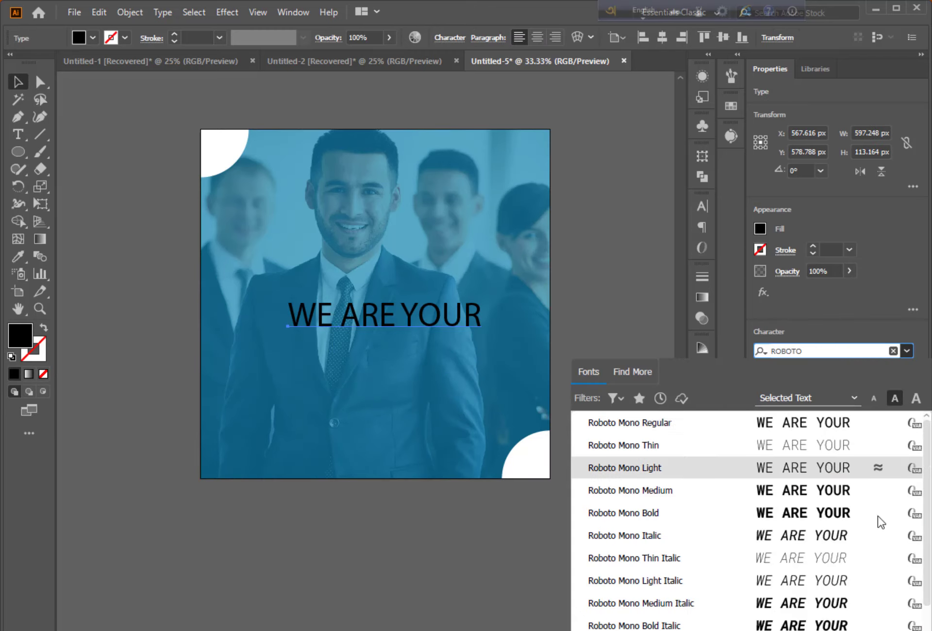
{"action": "scroll", "coordinate": [878, 517], "scroll_direction": "down", "scroll_amount": 3}
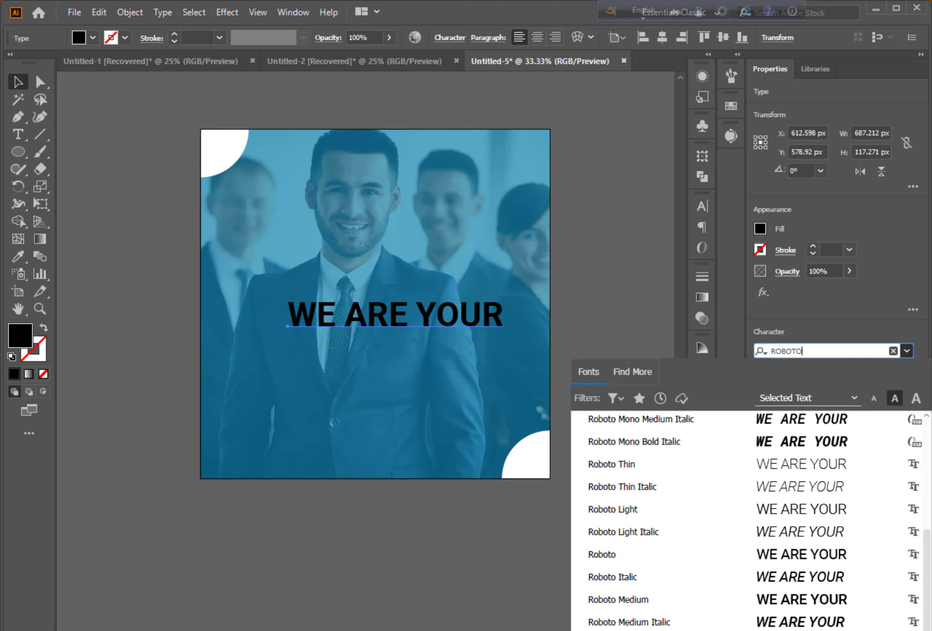
{"action": "left_click", "coordinate": [636, 630]}
{"action": "left_click", "coordinate": [906, 371]}
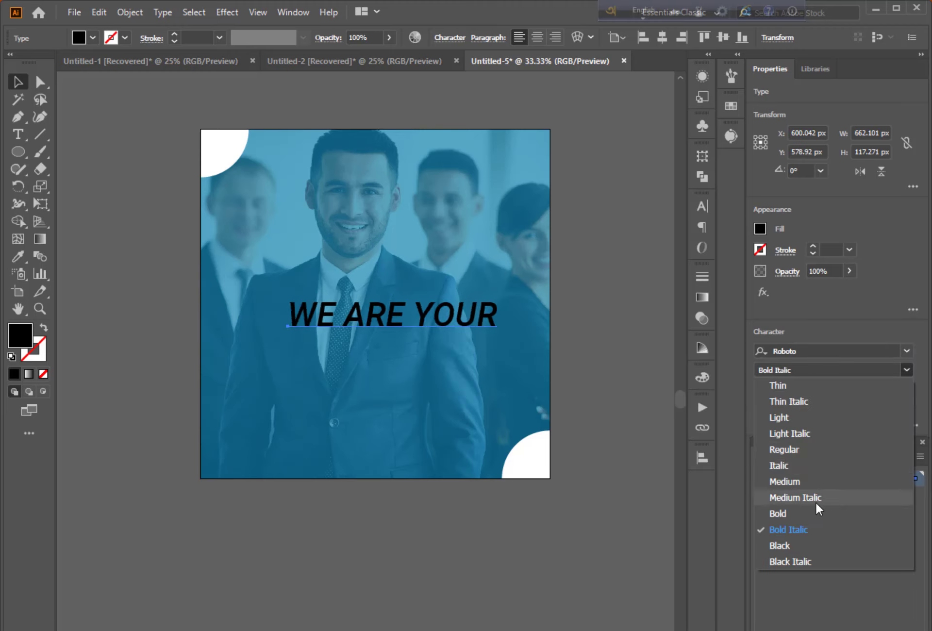
{"action": "left_click", "coordinate": [810, 513]}
{"action": "left_click", "coordinate": [465, 507]}
Step: Duplicate the WE ARE YOUR text slightly below the original and replace the copy's wording with "BUSINESS"
{"action": "left_click_drag", "start_coordinate": [395, 322], "coordinate": [390, 342]}
{"action": "double_click", "coordinate": [391, 343]}
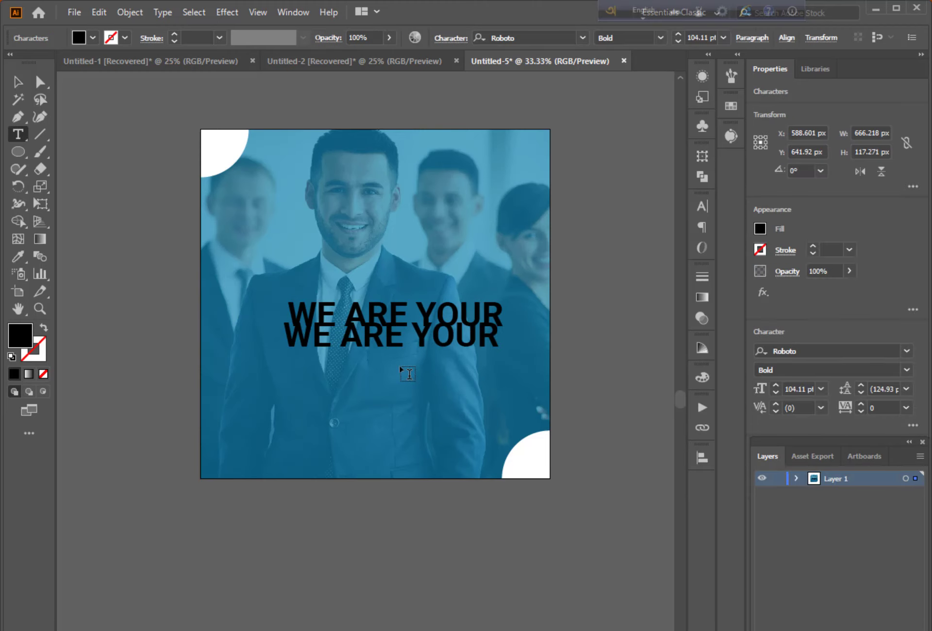
{"action": "key", "text": "BackSpace"}
{"action": "key", "text": "BackSpace"}
{"action": "key", "text": "BackSpace"}
{"action": "key", "text": "BackSpace"}
{"action": "key", "text": "BackSpace"}
{"action": "key", "text": "BackSpace"}
{"action": "key", "text": "BackSpace"}
{"action": "key", "text": "BackSpace"}
{"action": "key", "text": "BackSpace"}
{"action": "key", "text": "BackSpace"}
{"action": "key", "text": "BackSpace"}
{"action": "type", "text": "BUSINESS"}
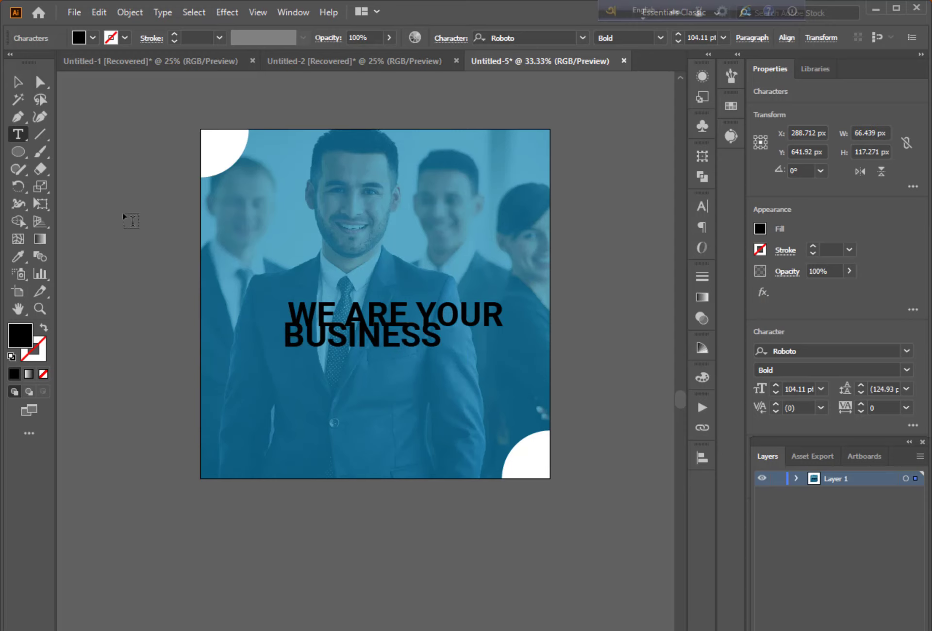
Step: Move WE ARE YOUR higher and place BUSINESS directly beneath it, roughly centred under the first line
{"action": "left_click", "coordinate": [18, 82]}
{"action": "left_click", "coordinate": [413, 394]}
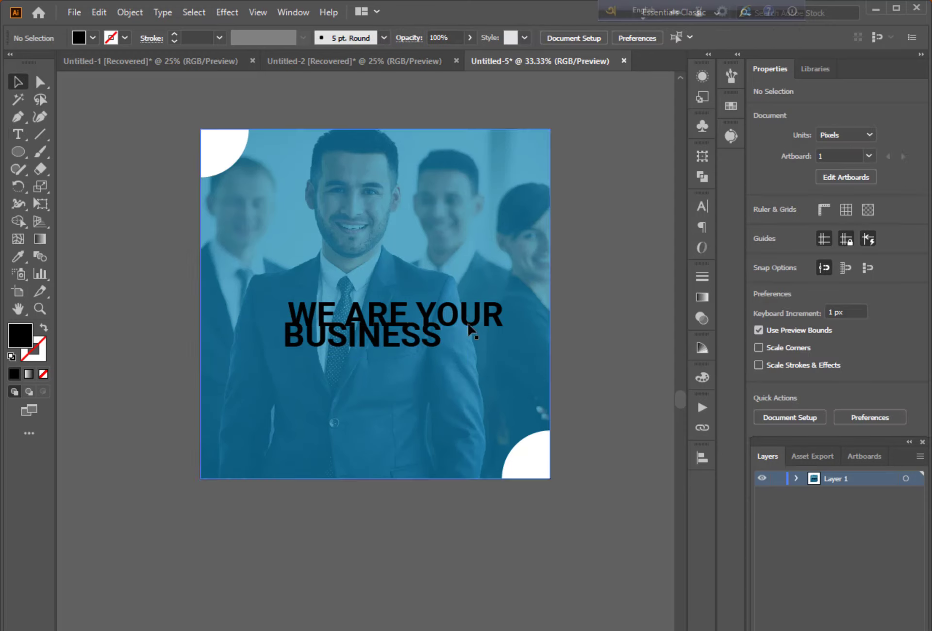
{"action": "left_click_drag", "start_coordinate": [484, 317], "coordinate": [463, 286]}
{"action": "left_click_drag", "start_coordinate": [430, 407], "coordinate": [430, 407]}
{"action": "left_click_drag", "start_coordinate": [364, 334], "coordinate": [374, 317]}
Step: Change the fill colour of the WE ARE YOUR and BUSINESS text lines to white
{"action": "left_click", "coordinate": [374, 282], "text": "shift"}
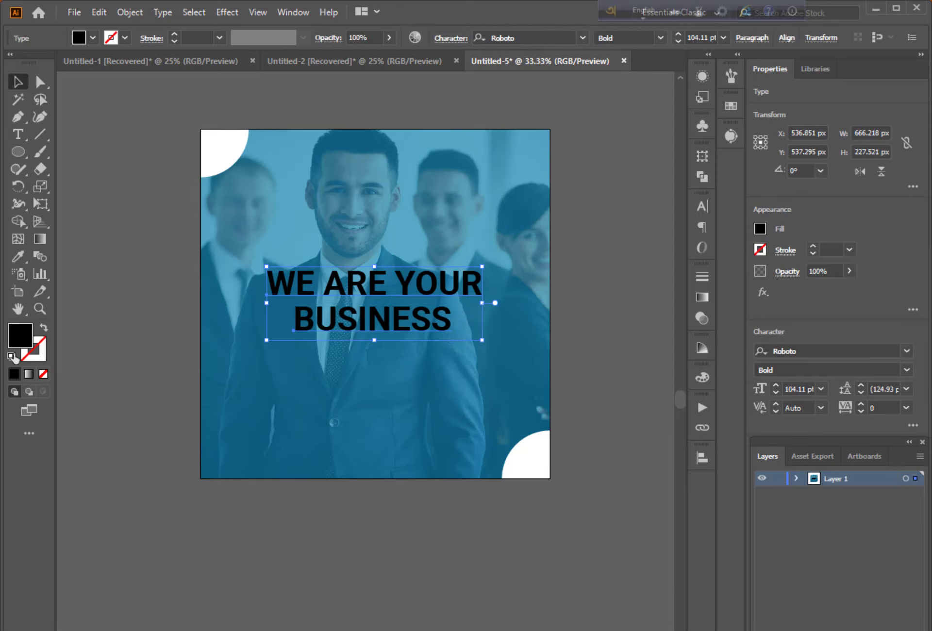
{"action": "double_click", "coordinate": [20, 335]}
{"action": "key", "text": "Return"}
{"action": "left_click", "coordinate": [657, 357]}
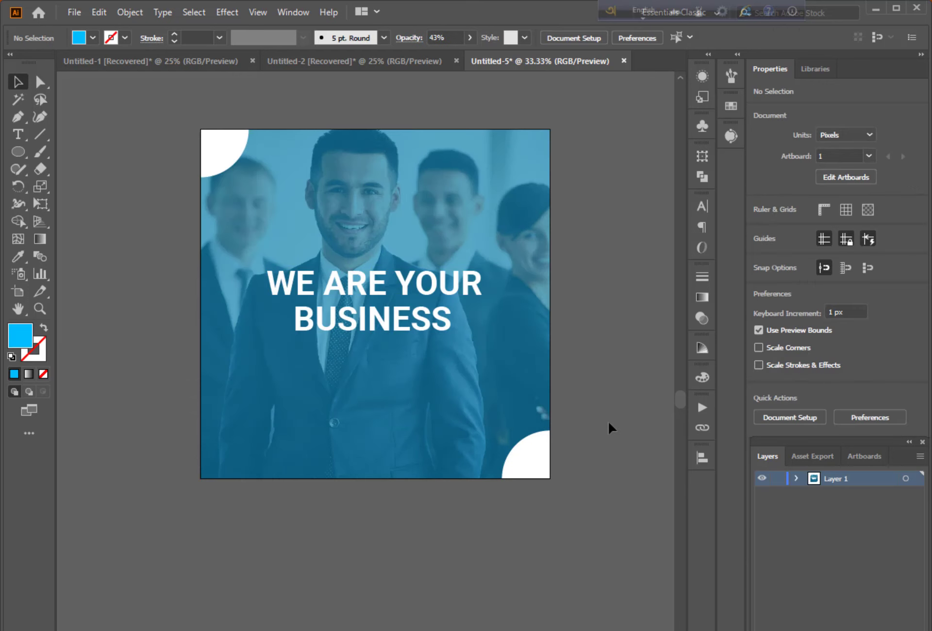
Step: Duplicate the BUSINESS text below the headline and replace the copy's wording with "PARTNER"
{"action": "left_click_drag", "start_coordinate": [382, 324], "coordinate": [418, 386]}
{"action": "key", "text": "Return"}
{"action": "key", "text": "BackSpace"}
{"action": "key", "text": "BackSpace"}
{"action": "key", "text": "BackSpace"}
{"action": "key", "text": "BackSpace"}
{"action": "key", "text": "BackSpace"}
{"action": "key", "text": "BackSpace"}
{"action": "key", "text": "BackSpace"}
{"action": "key", "text": "BackSpace"}
{"action": "type", "text": "PART"}
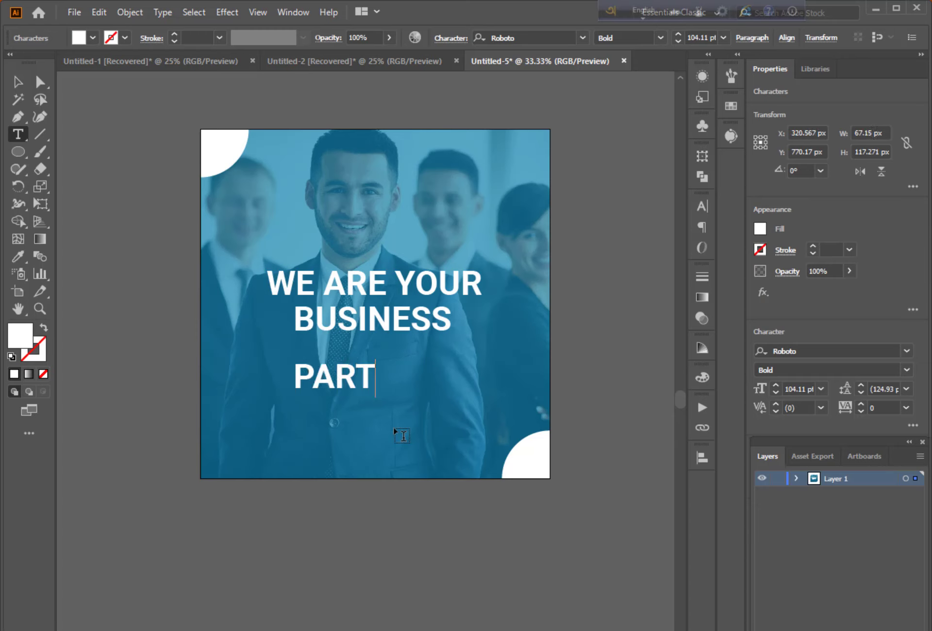
{"action": "type", "text": "NER"}
{"action": "key", "text": "Escape"}
Step: Enlarge the PARTNER text to about 216 pt beneath BUSINESS and centre it horizontally on the artboard
{"action": "mouse_move", "coordinate": [366, 398]}
{"action": "left_mouse_down"}
{"action": "mouse_move", "coordinate": [365, 422]}
{"action": "mouse_move", "coordinate": [367, 403]}
{"action": "left_mouse_up"}
{"action": "key", "text": "shift+F7"}
{"action": "left_click", "coordinate": [598, 478]}
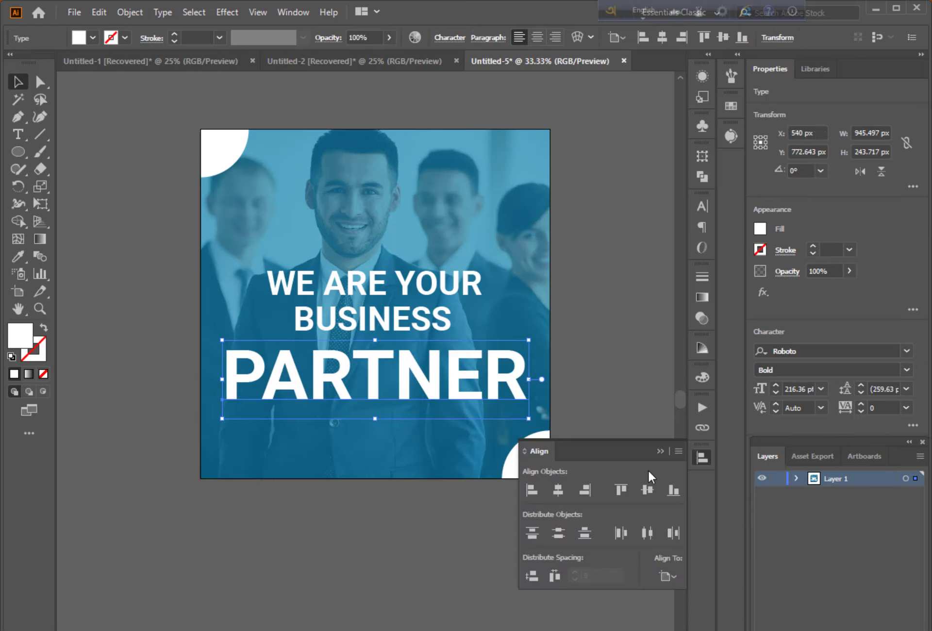
{"action": "left_click", "coordinate": [632, 409]}
Step: Give the PARTNER text a white stroke with a weight of 3 pt
{"action": "left_click", "coordinate": [505, 374]}
{"action": "left_click", "coordinate": [125, 38]}
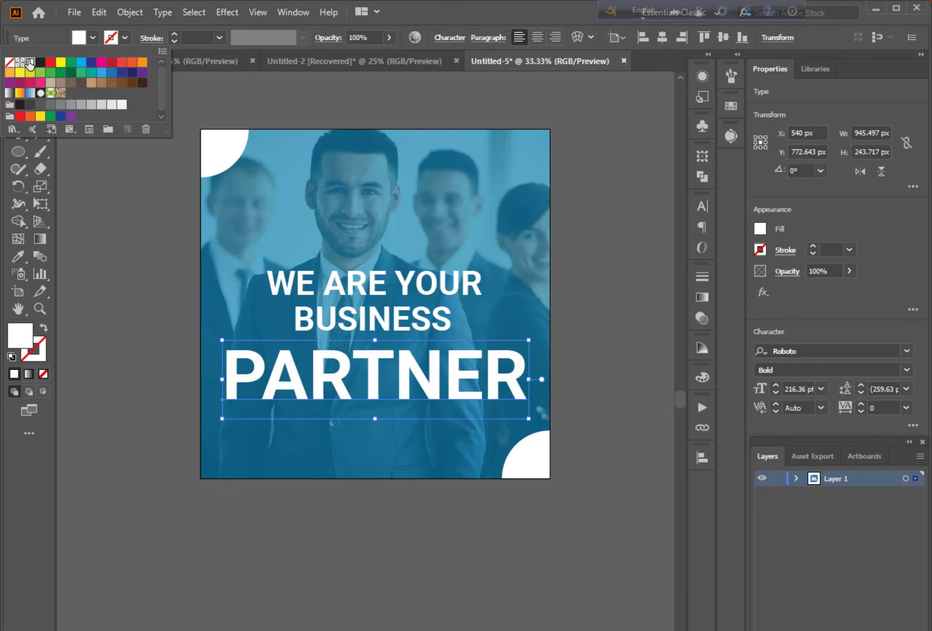
{"action": "left_click", "coordinate": [30, 61]}
{"action": "left_click", "coordinate": [198, 38]}
{"action": "scroll", "coordinate": [198, 37], "scroll_direction": "up", "scroll_amount": 2}
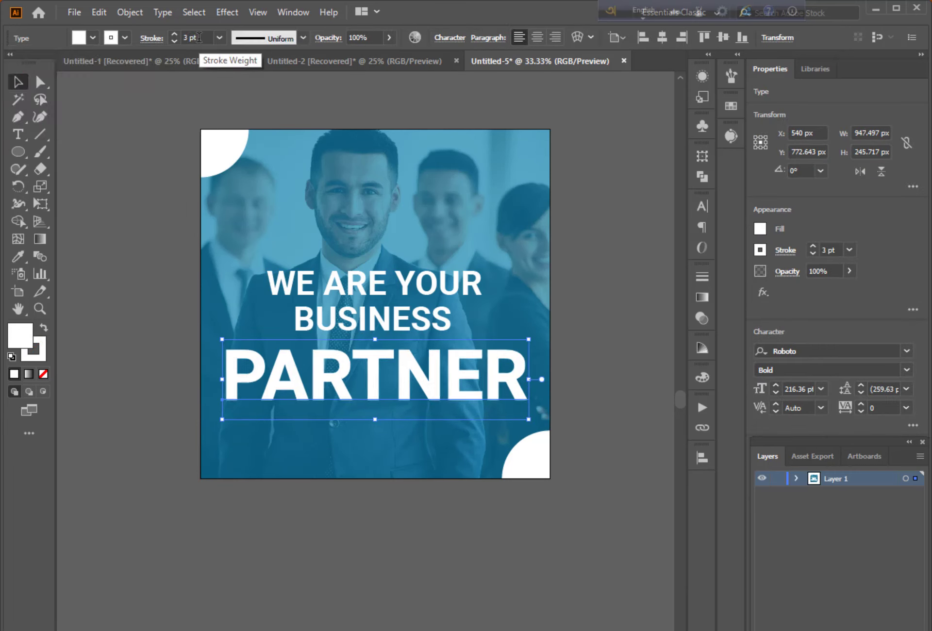
Step: Remove the fill from the PARTNER text and set its white outline stroke to 8 pt
{"action": "left_click", "coordinate": [92, 38]}
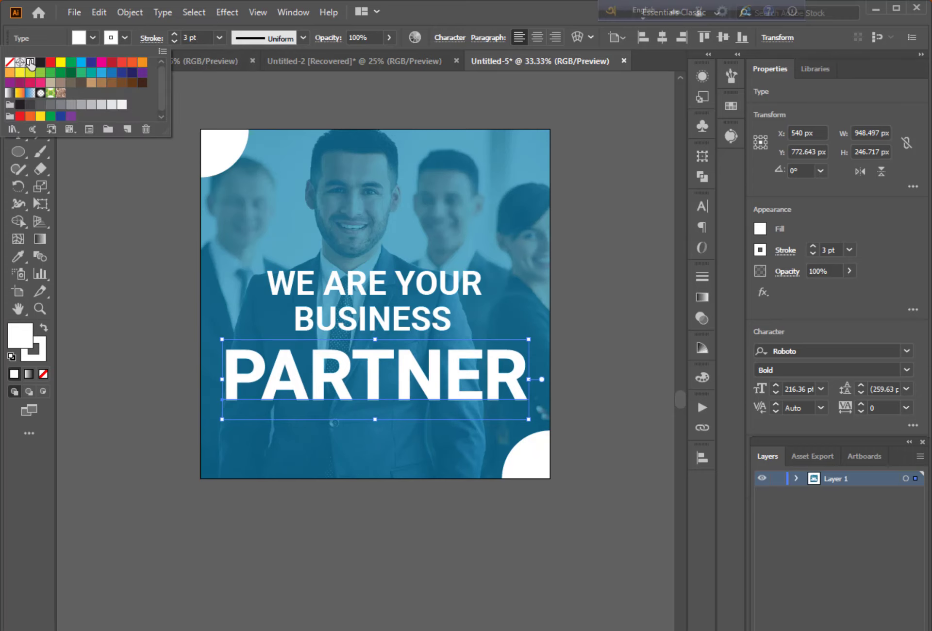
{"action": "left_click", "coordinate": [10, 62]}
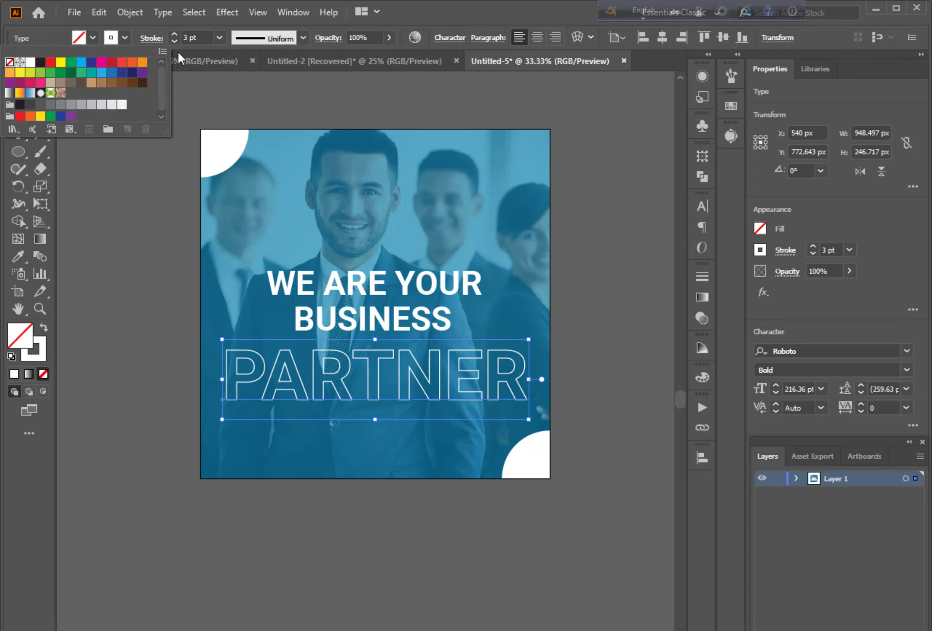
{"action": "left_click", "coordinate": [209, 37]}
{"action": "scroll", "coordinate": [206, 37], "scroll_direction": "up", "scroll_amount": 1}
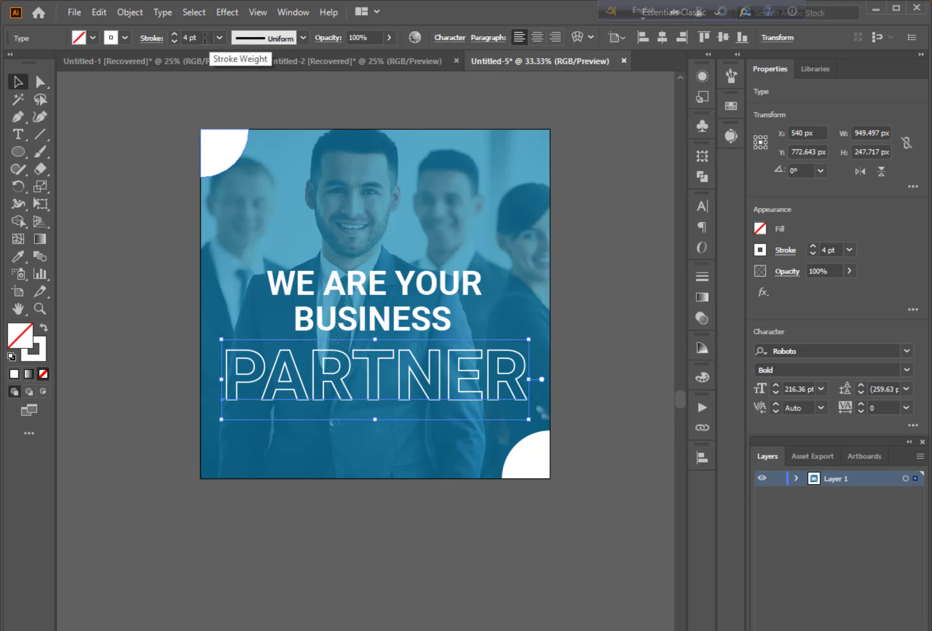
{"action": "scroll", "coordinate": [205, 38], "scroll_direction": "up", "scroll_amount": 4}
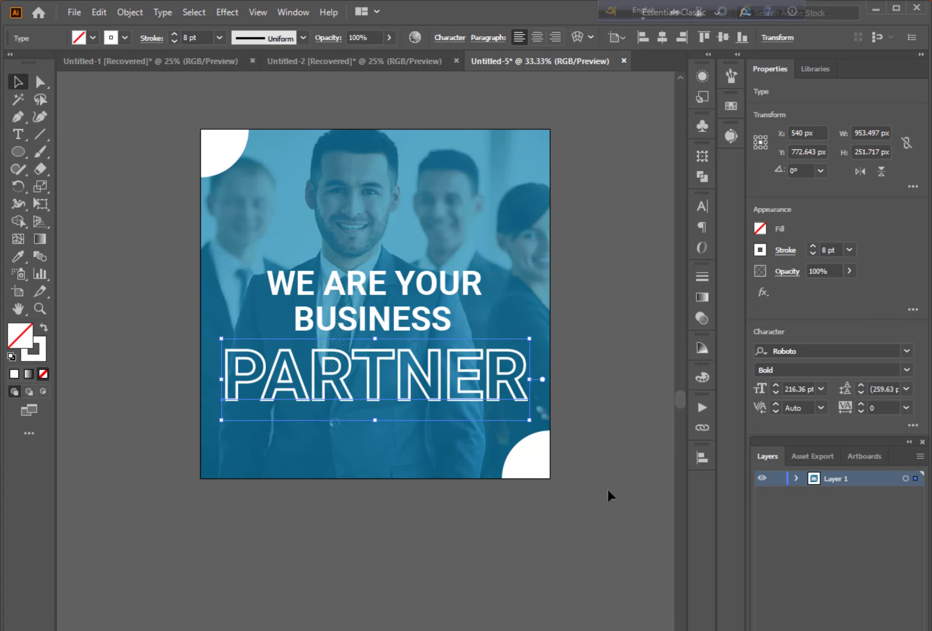
Step: Centre the WE ARE YOUR and BUSINESS text lines horizontally on the artboard
{"action": "left_click", "coordinate": [698, 455]}
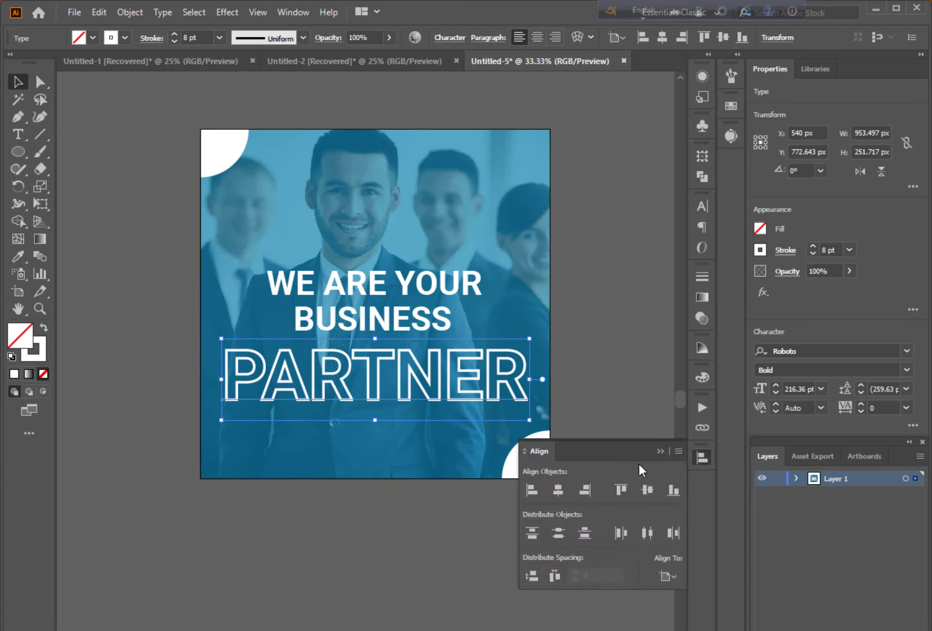
{"action": "left_click", "coordinate": [620, 435]}
{"action": "left_click", "coordinate": [422, 323]}
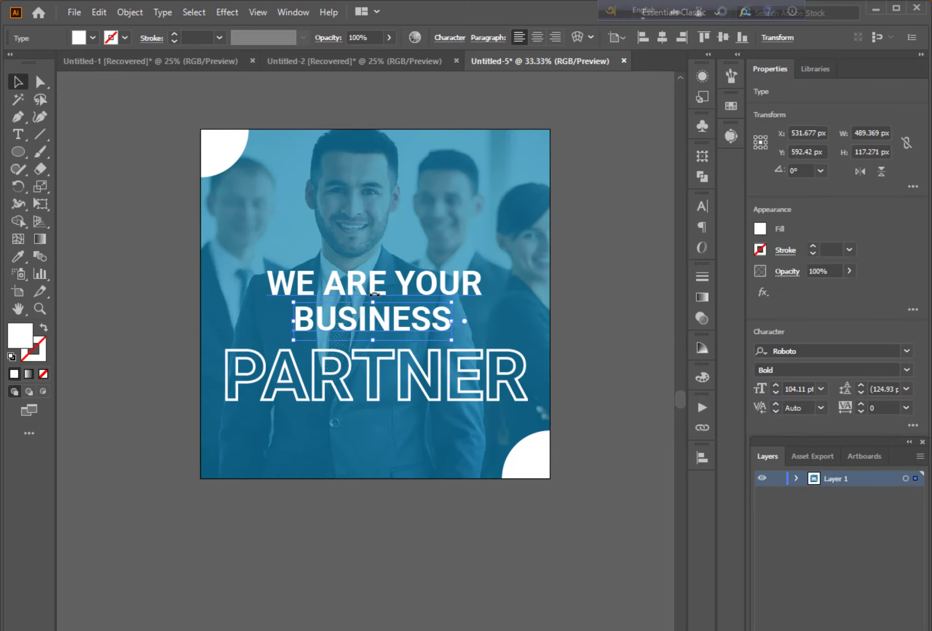
{"action": "double_click", "coordinate": [369, 290]}
{"action": "left_click", "coordinate": [384, 318], "text": "shift"}
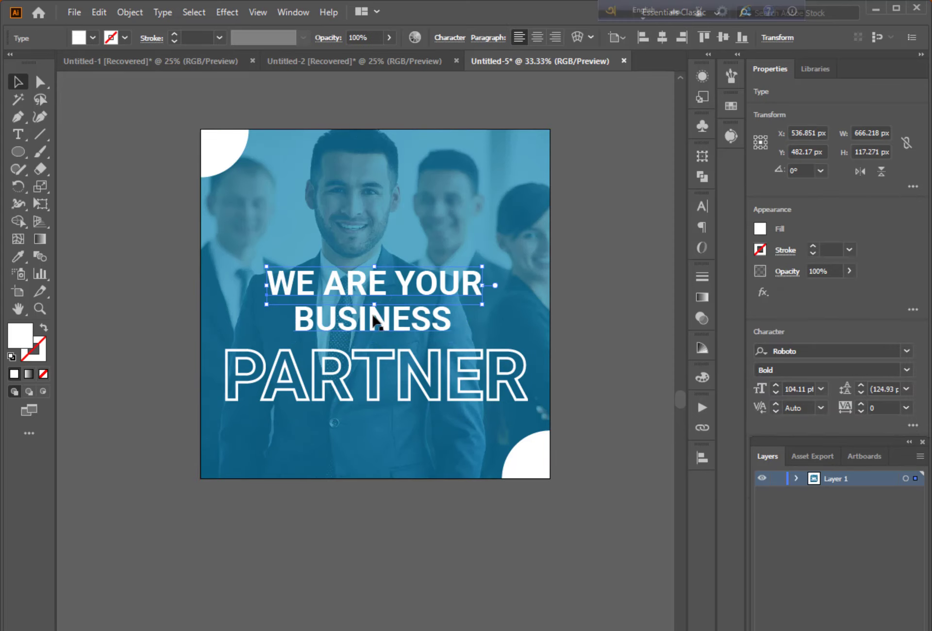
{"action": "left_click", "coordinate": [703, 459]}
{"action": "left_click", "coordinate": [561, 493]}
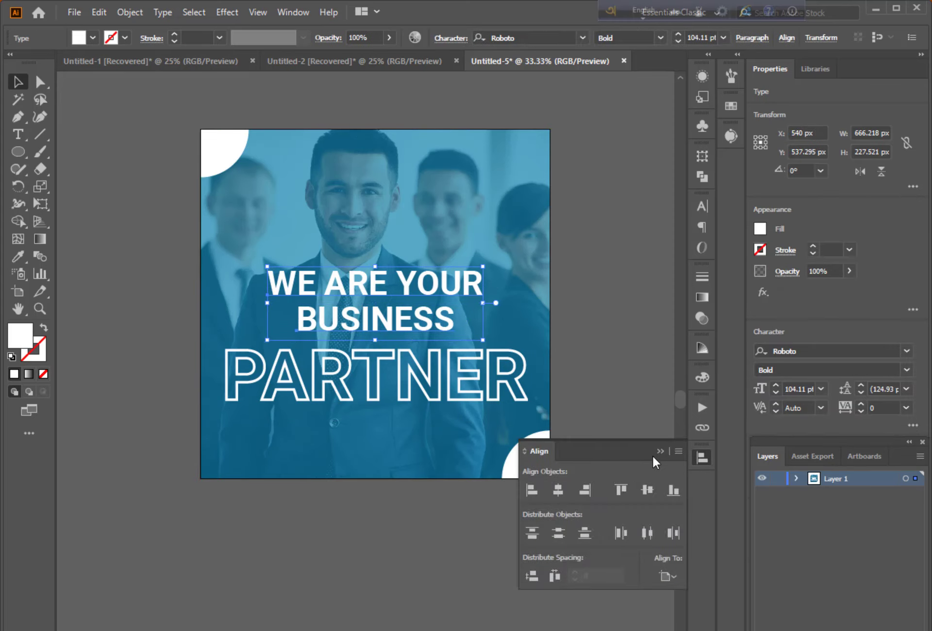
{"action": "left_click", "coordinate": [631, 435]}
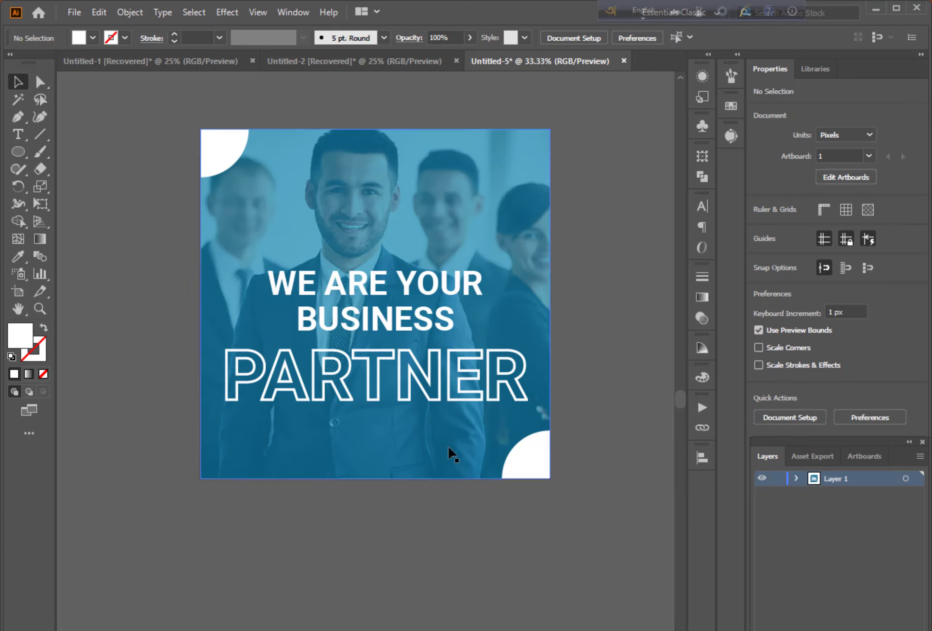
{"action": "left_click", "coordinate": [397, 336]}
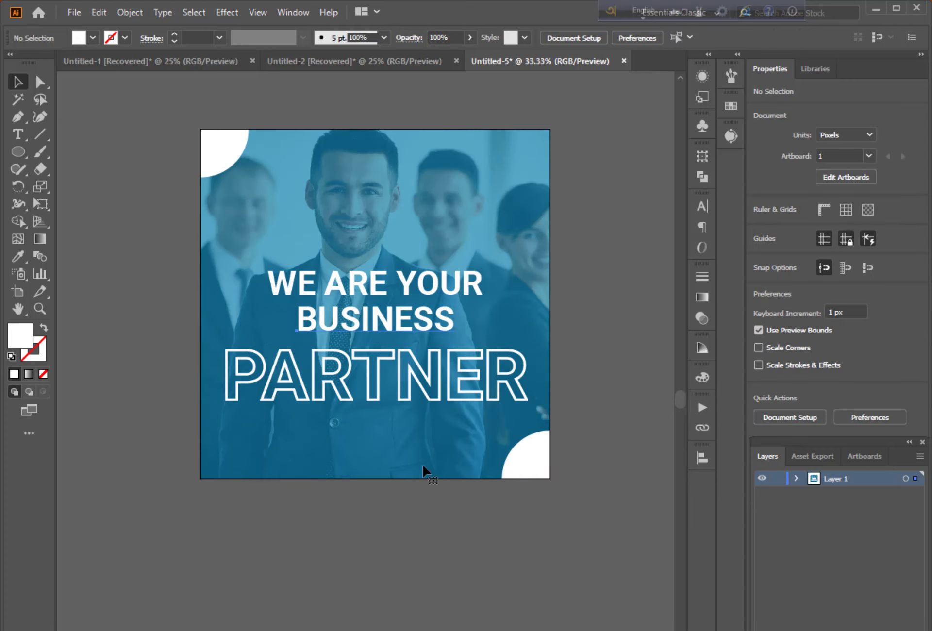
Step: Draw a white rectangle about 338 x 72 px near the artboard's lower edge and place a copy of it to the right
{"action": "left_click", "coordinate": [421, 555]}
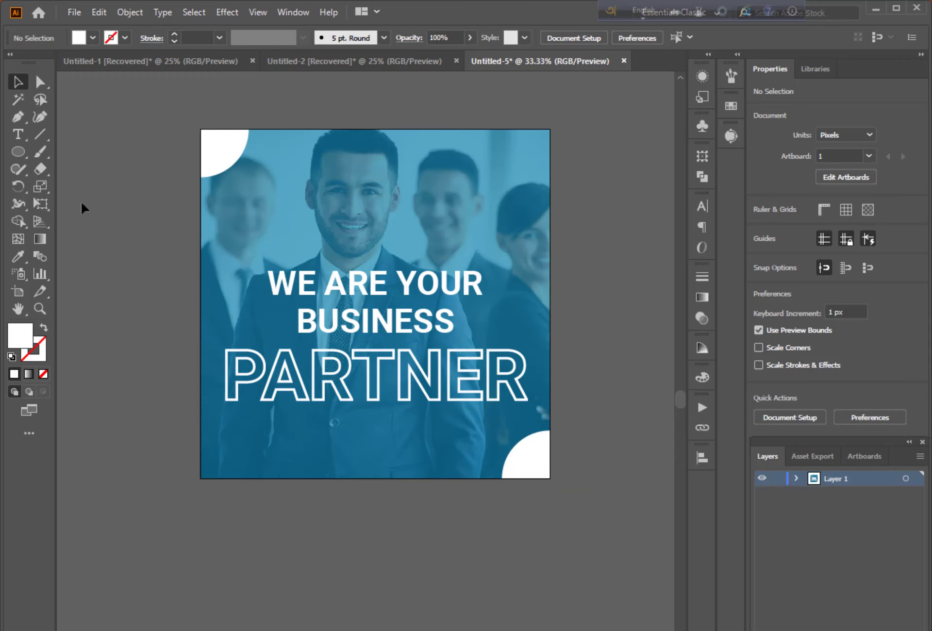
{"action": "left_click_drag", "start_coordinate": [12, 156], "coordinate": [76, 154]}
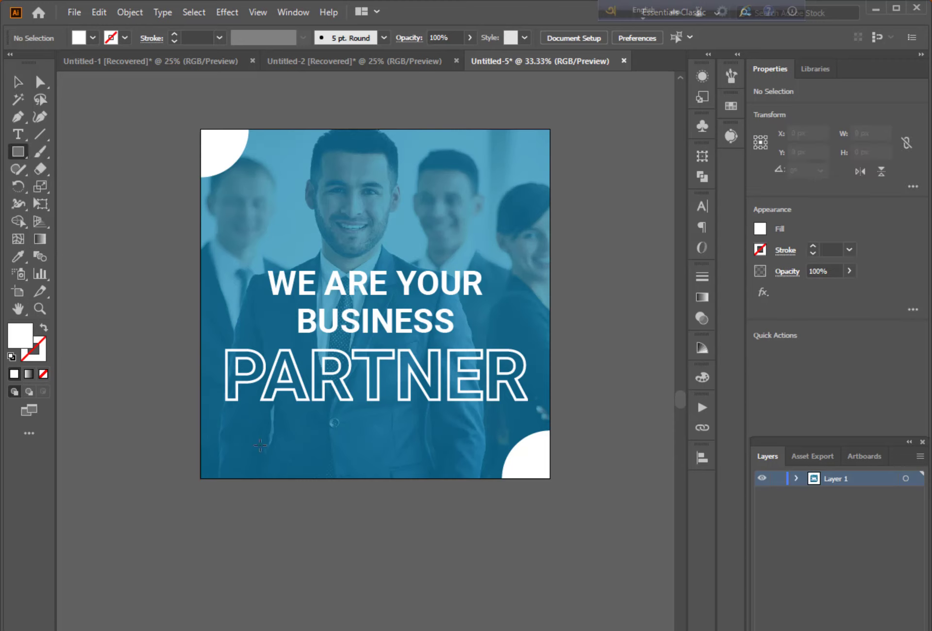
{"action": "left_click_drag", "start_coordinate": [261, 443], "coordinate": [369, 466]}
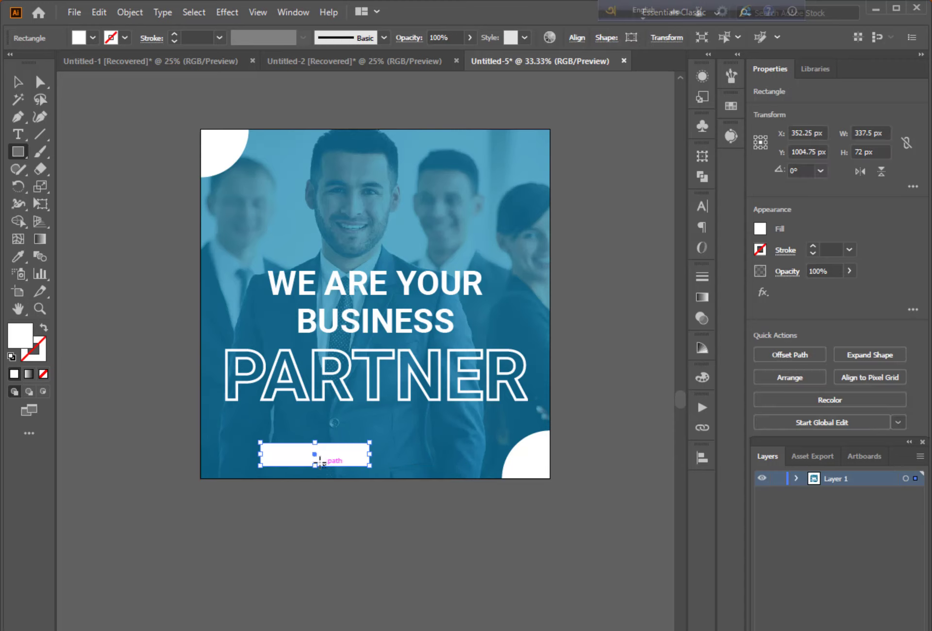
{"action": "left_click_drag", "start_coordinate": [314, 454], "coordinate": [432, 454]}
{"action": "double_click", "coordinate": [16, 84]}
{"action": "left_click", "coordinate": [531, 481]}
{"action": "left_click", "coordinate": [436, 571]}
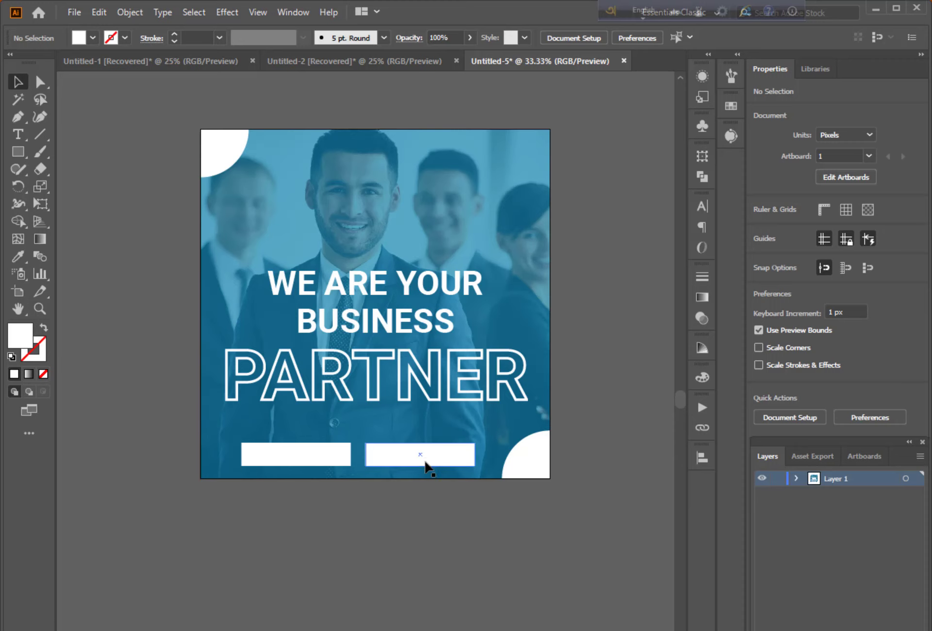
Step: Group the two white rectangles and centre the group horizontally on the artboard
{"action": "left_click", "coordinate": [441, 461]}
{"action": "left_click", "coordinate": [333, 458], "text": "shift"}
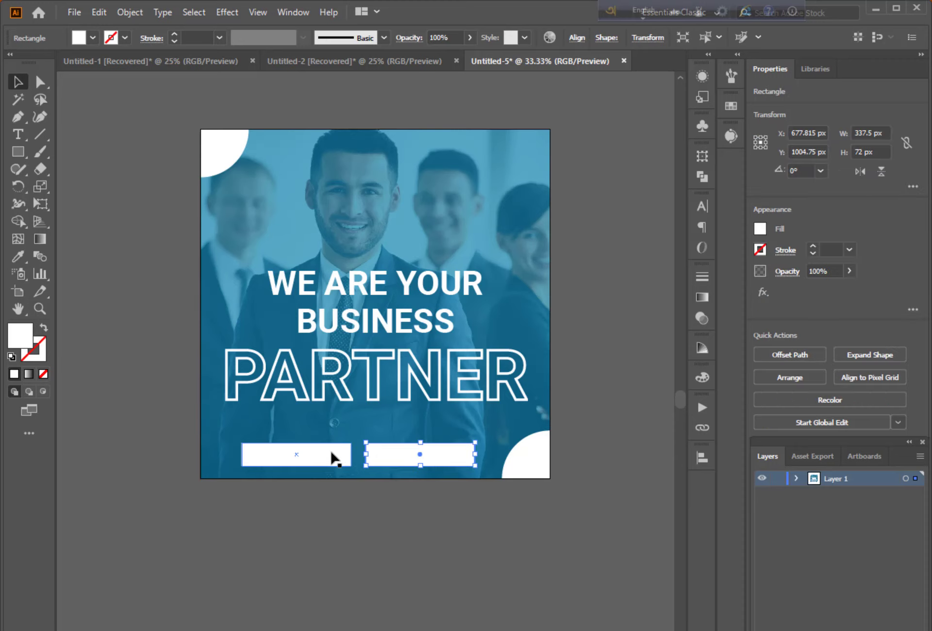
{"action": "key", "text": "ctrl+g"}
{"action": "left_click", "coordinate": [702, 457]}
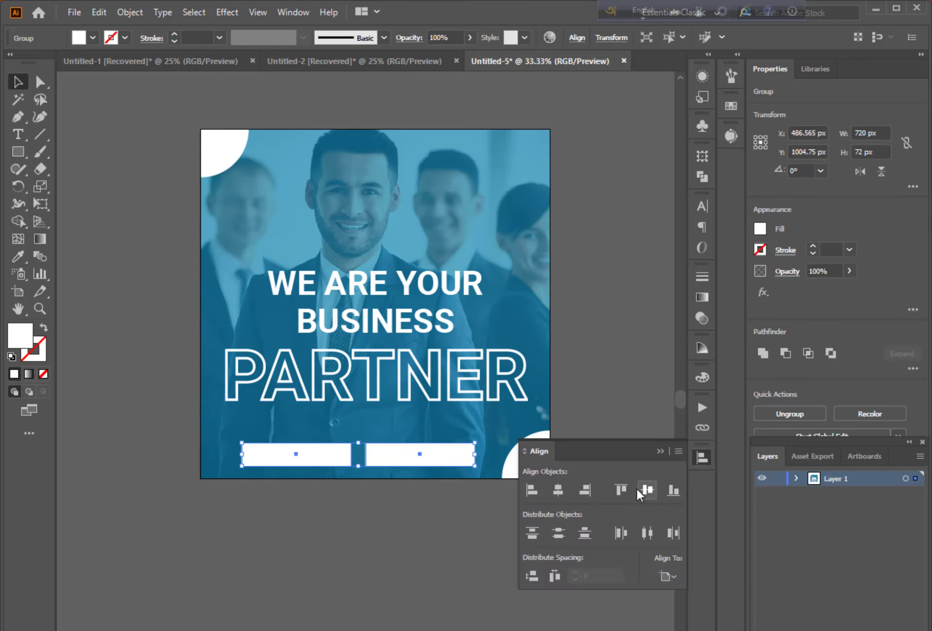
{"action": "left_click", "coordinate": [555, 494]}
{"action": "left_click", "coordinate": [610, 545]}
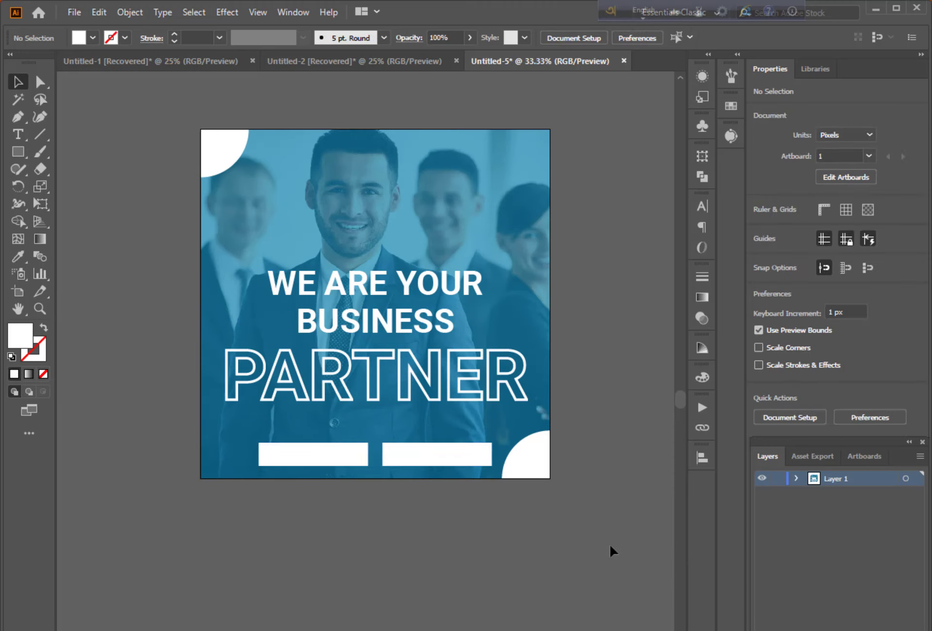
Step: Move the grouped white rectangles up to sit just beneath the PARTNER text
{"action": "left_click", "coordinate": [412, 457]}
{"action": "left_click", "coordinate": [348, 549]}
{"action": "left_click", "coordinate": [347, 455]}
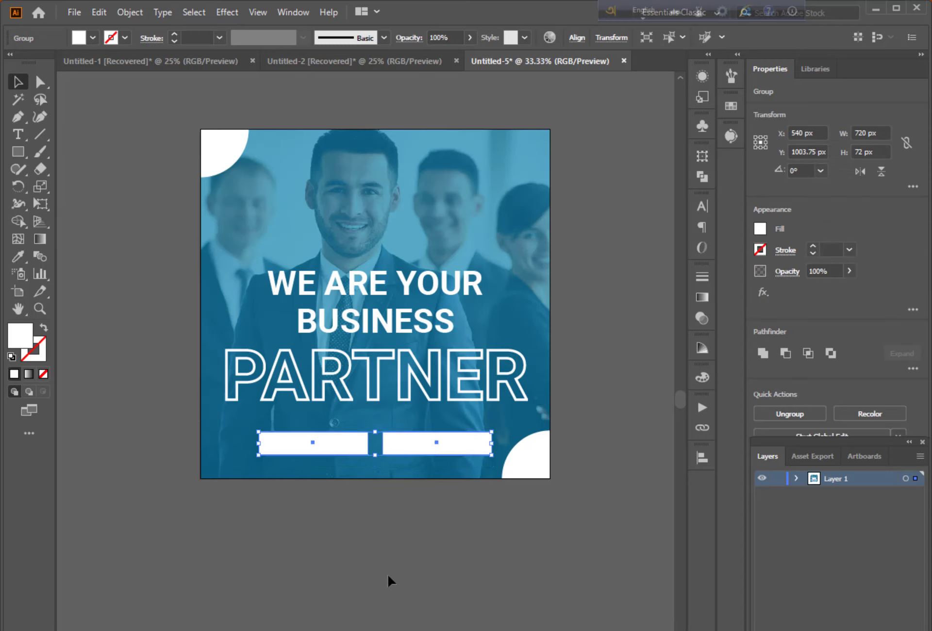
{"action": "key", "text": "shift+Up"}
{"action": "key", "text": "shift+Up"}
{"action": "key", "text": "shift+Up"}
{"action": "key", "text": "shift+Up"}
{"action": "key", "text": "shift+Up"}
{"action": "key", "text": "shift+Up"}
{"action": "key", "text": "shift+Up"}
{"action": "key", "text": "shift+Up"}
{"action": "key", "text": "shift+Up"}
{"action": "key", "text": "shift+Up"}
{"action": "left_click", "coordinate": [381, 575]}
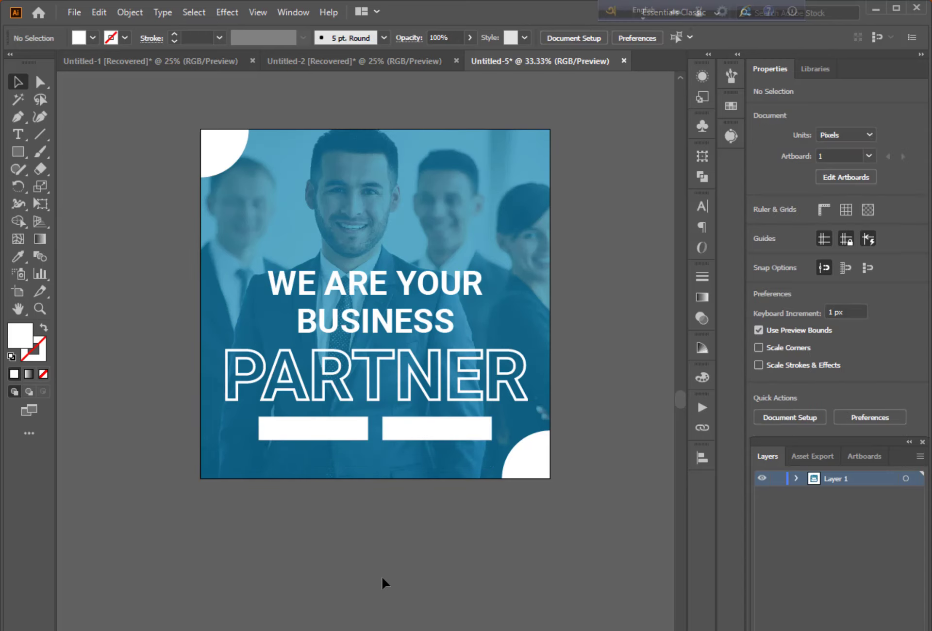
Step: Add a placeholder phone number in black Roboto Bold, enlarge it to about 38 pt and place it inside the left white rectangle
{"action": "key", "text": "t"}
{"action": "left_click", "coordinate": [141, 323]}
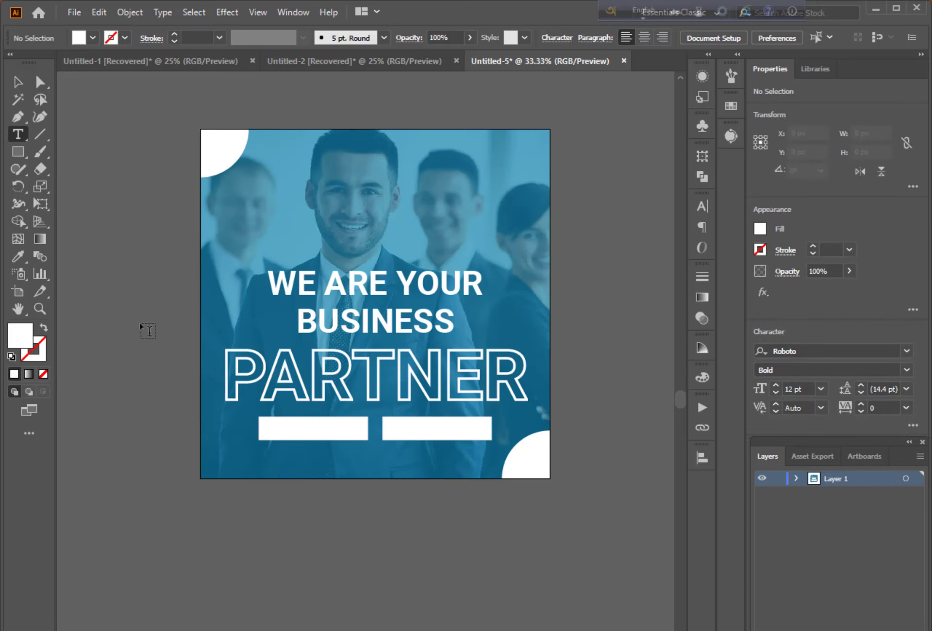
{"action": "key", "text": "BackSpace"}
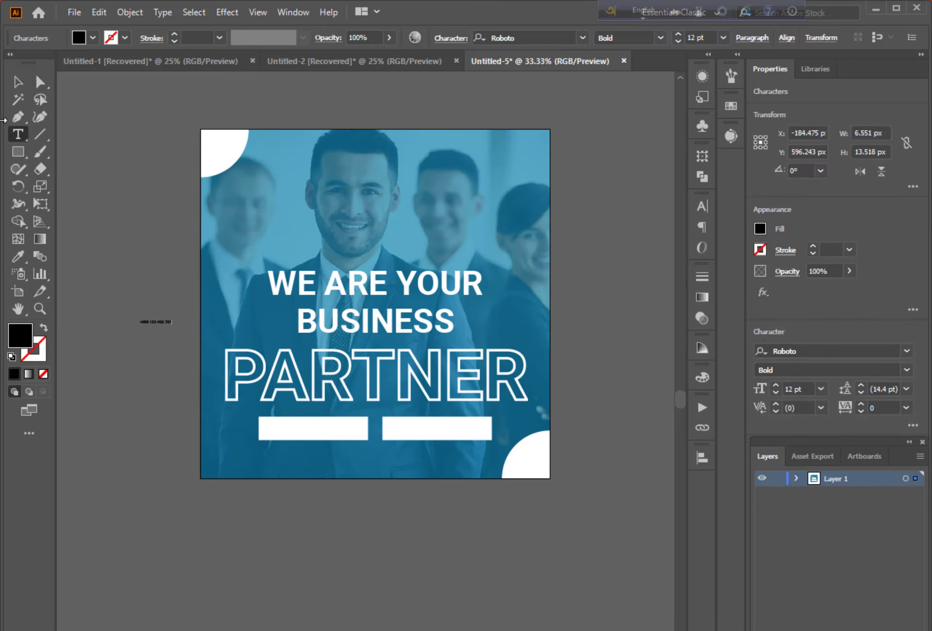
{"action": "key", "text": "Escape"}
{"action": "left_click_drag", "start_coordinate": [171, 334], "coordinate": [308, 432]}
{"action": "left_click", "coordinate": [350, 561]}
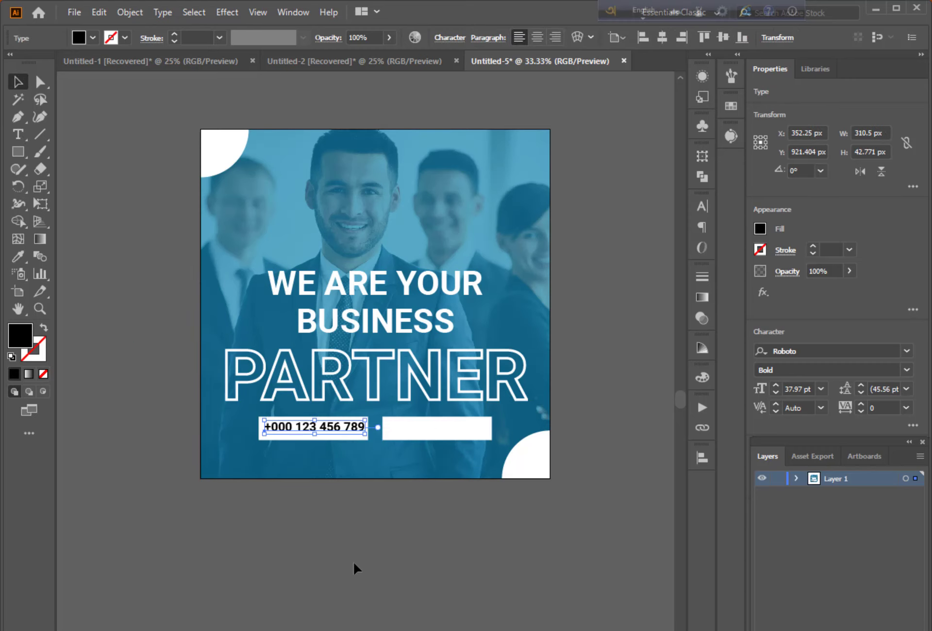
Step: Nudge the phone number text down 6 px to centre it vertically in the left white rectangle
{"action": "key", "text": "ctrl+plus"}
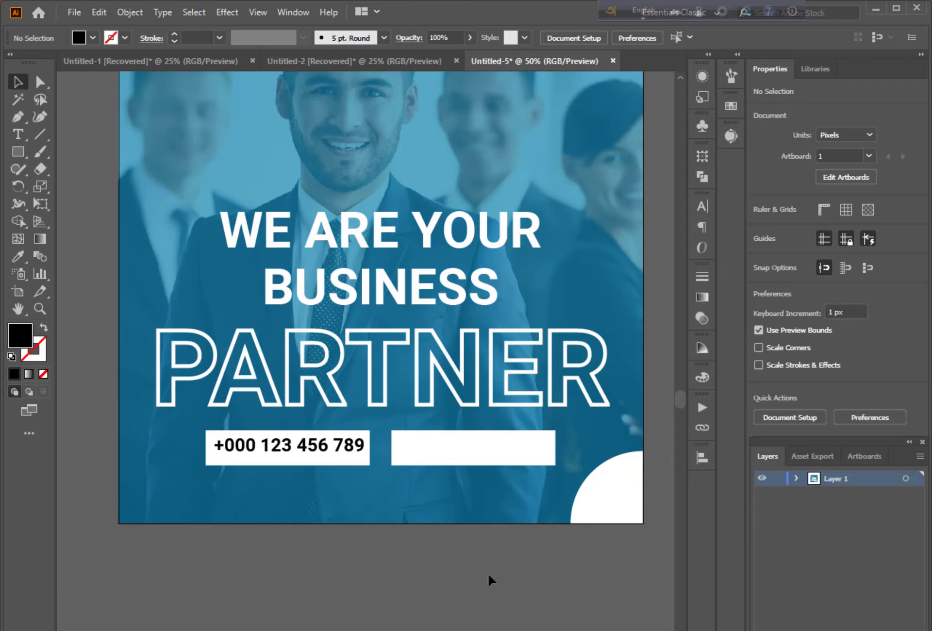
{"action": "key", "text": "ctrl+plus"}
{"action": "left_click_drag", "start_coordinate": [475, 551], "coordinate": [450, 398]}
{"action": "left_click", "coordinate": [283, 318]}
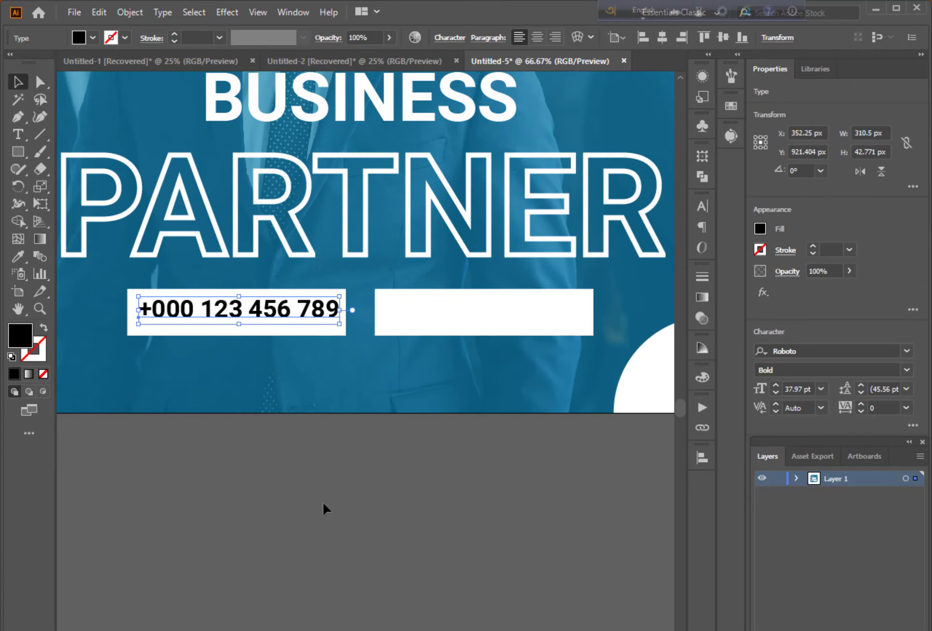
{"action": "key", "text": "Down"}
{"action": "key", "text": "Down"}
{"action": "key", "text": "Down"}
{"action": "key", "text": "Down"}
{"action": "key", "text": "Down"}
{"action": "key", "text": "Down"}
{"action": "key", "text": "Down"}
{"action": "key", "text": "Down"}
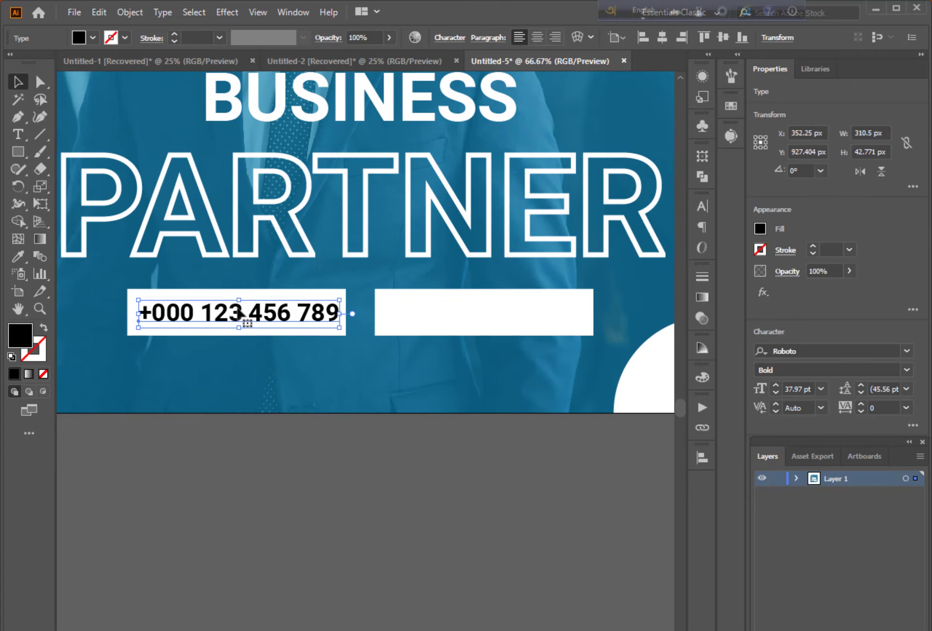
{"action": "left_click_drag", "start_coordinate": [238, 316], "coordinate": [483, 316]}
{"action": "double_click", "coordinate": [573, 319]}
{"action": "key", "text": "ctrl+a"}
{"action": "key", "text": "BackSpace"}
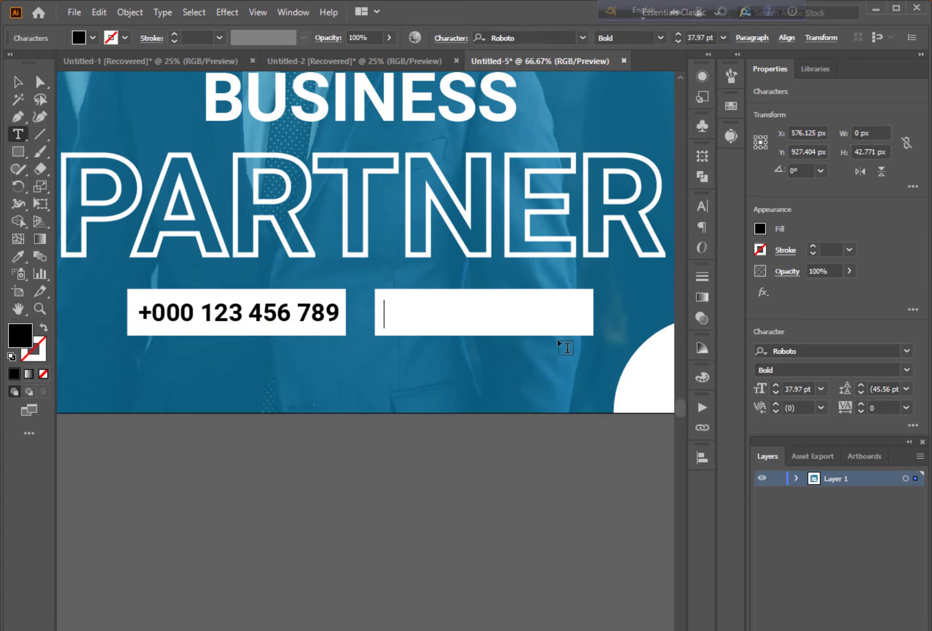
{"action": "type", "text": "www"}
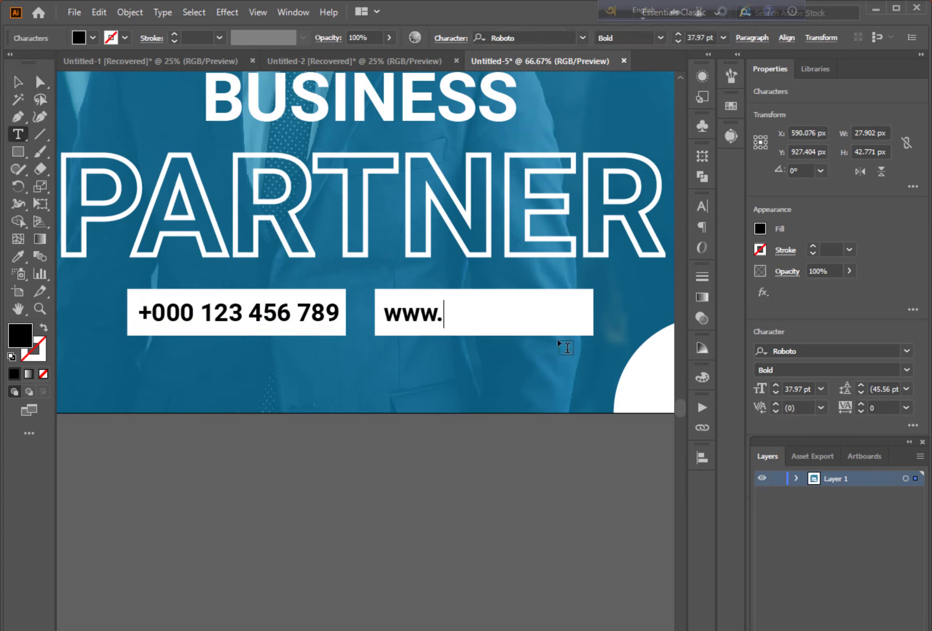
{"action": "type", "text": ".website"}
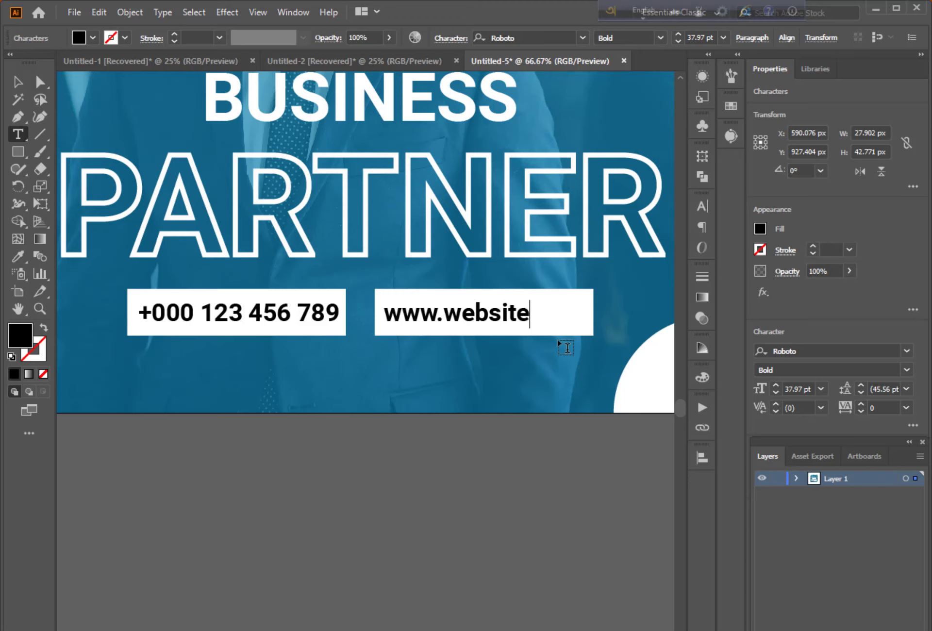
{"action": "type", "text": ".com"}
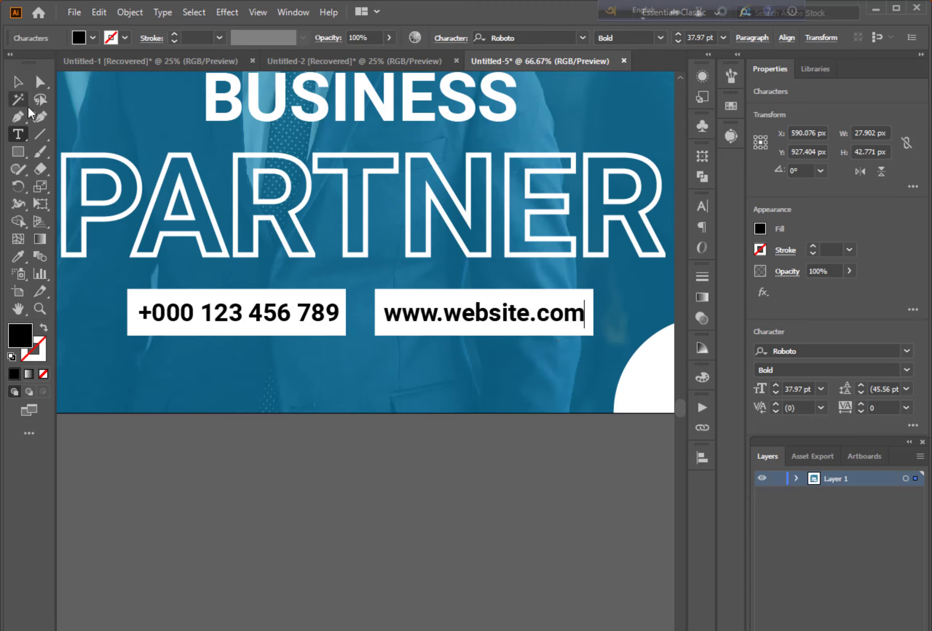
{"action": "key", "text": "Escape"}
{"action": "left_click", "coordinate": [464, 473]}
Step: Align the phone number and website texts to each other along their vertical centres
{"action": "left_click", "coordinate": [394, 311]}
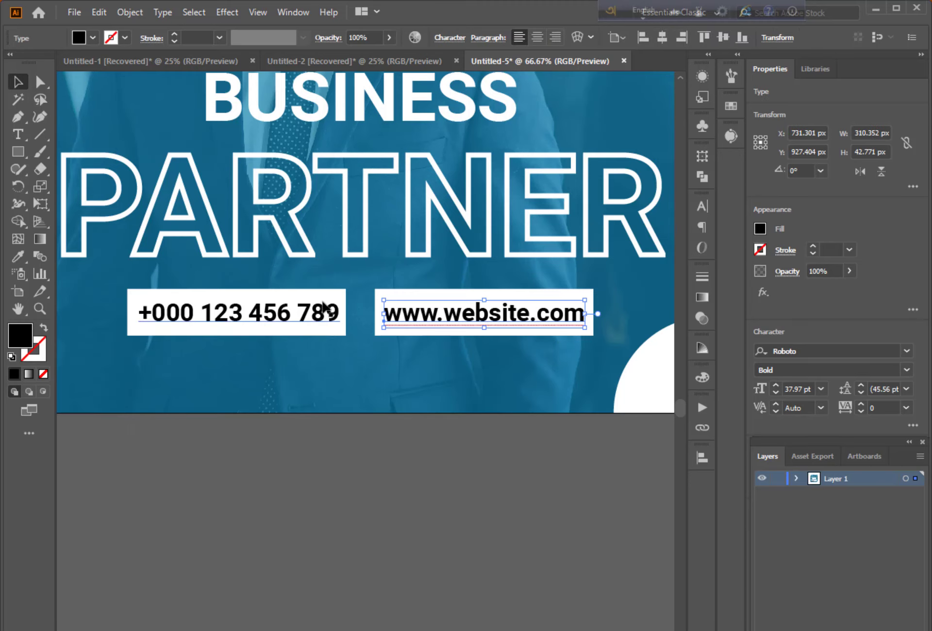
{"action": "left_click", "coordinate": [325, 310], "text": "shift"}
{"action": "key", "text": "shift+F7"}
{"action": "left_click", "coordinate": [668, 576]}
{"action": "left_click", "coordinate": [705, 592]}
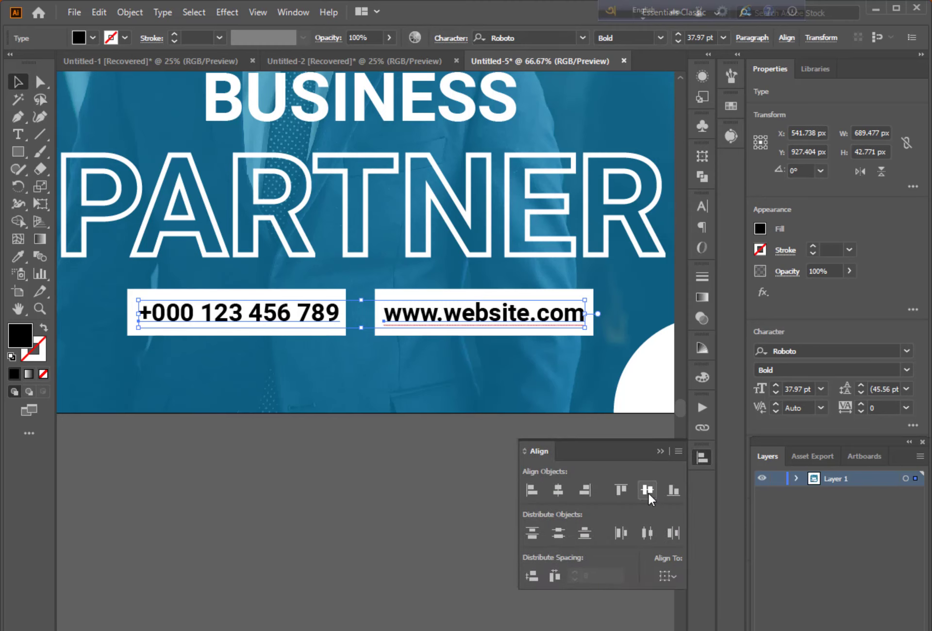
{"action": "left_click", "coordinate": [648, 491]}
{"action": "key", "text": "shift+F7"}
{"action": "left_click", "coordinate": [559, 553]}
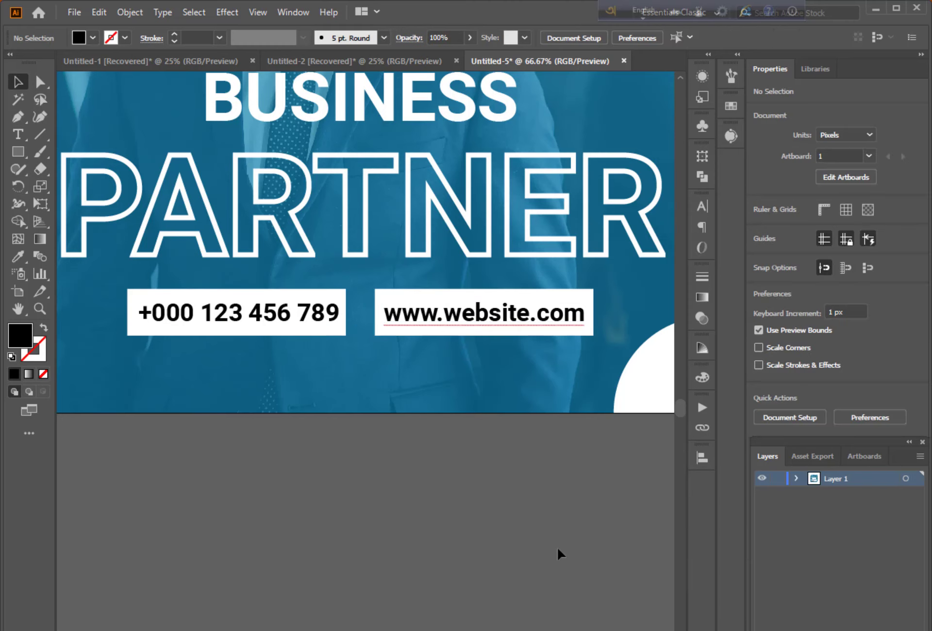
Step: Add the text LOGO in Roboto Bold, enlarge it to about 119 pt and place it in the artboard's upper-right corner
{"action": "key", "text": "ctrl+minus"}
{"action": "key", "text": "ctrl+minus"}
{"action": "left_click_drag", "start_coordinate": [556, 552], "coordinate": [546, 604]}
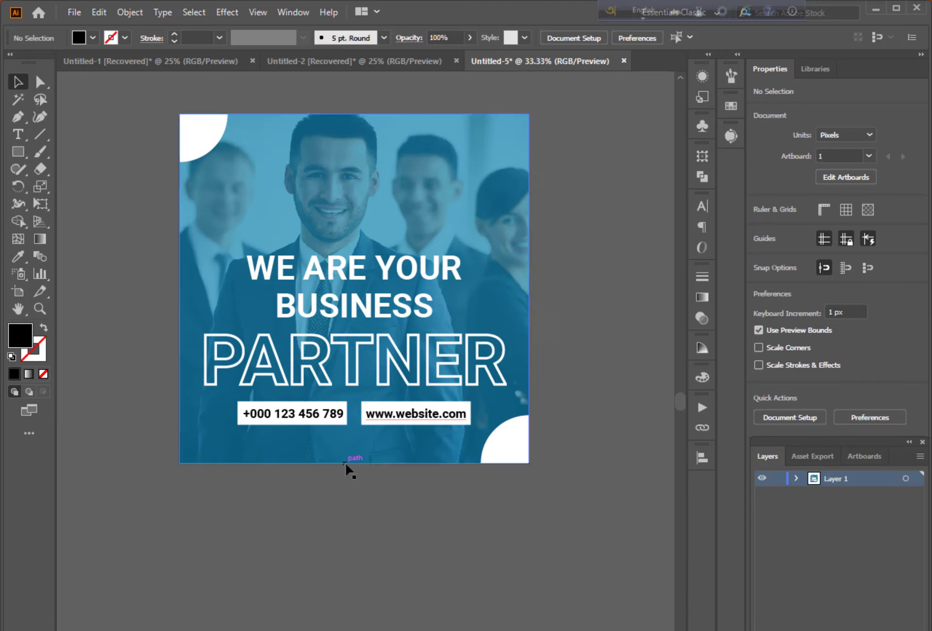
{"action": "left_click", "coordinate": [18, 133]}
{"action": "left_click", "coordinate": [107, 230]}
{"action": "key", "text": "Escape"}
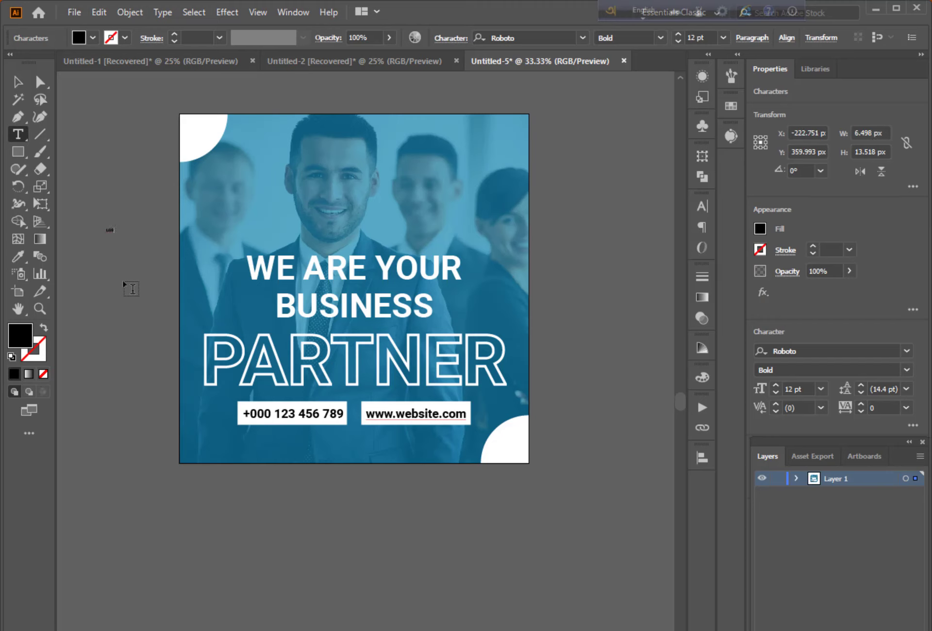
{"action": "key", "text": "v"}
{"action": "left_click", "coordinate": [111, 230]}
{"action": "left_click_drag", "start_coordinate": [117, 236], "coordinate": [208, 299]}
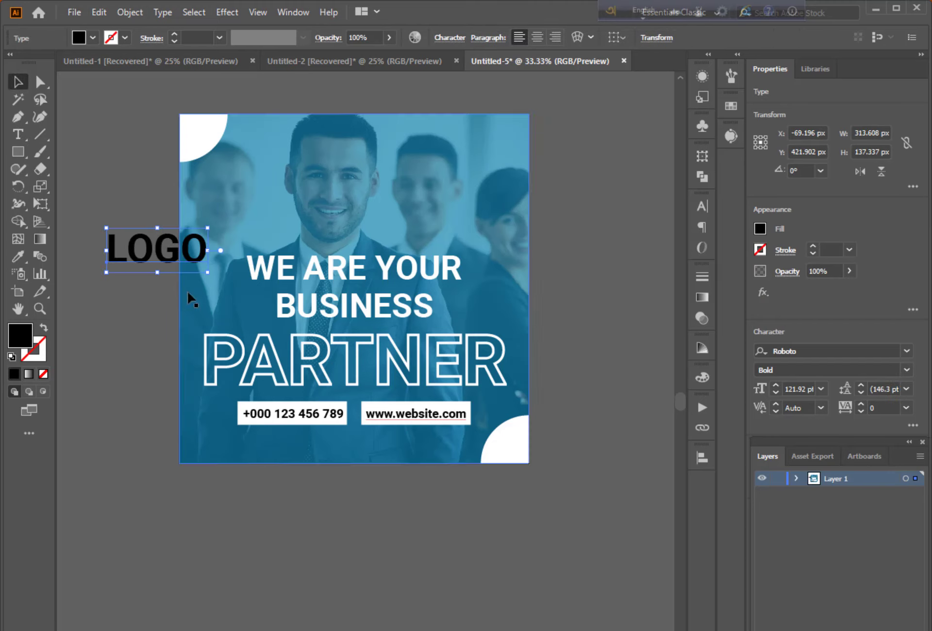
{"action": "left_click_drag", "start_coordinate": [157, 273], "coordinate": [466, 140]}
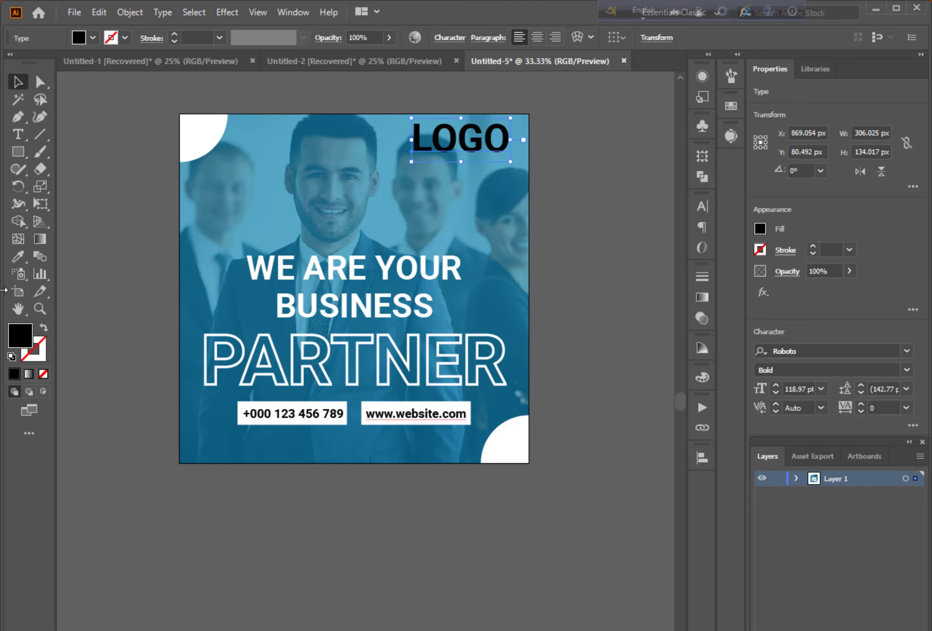
Step: Set the LOGO text's fill to white (FFFFFF) and scale it down within the artboard's upper-right corner
{"action": "double_click", "coordinate": [25, 340]}
{"action": "left_click", "coordinate": [329, 207]}
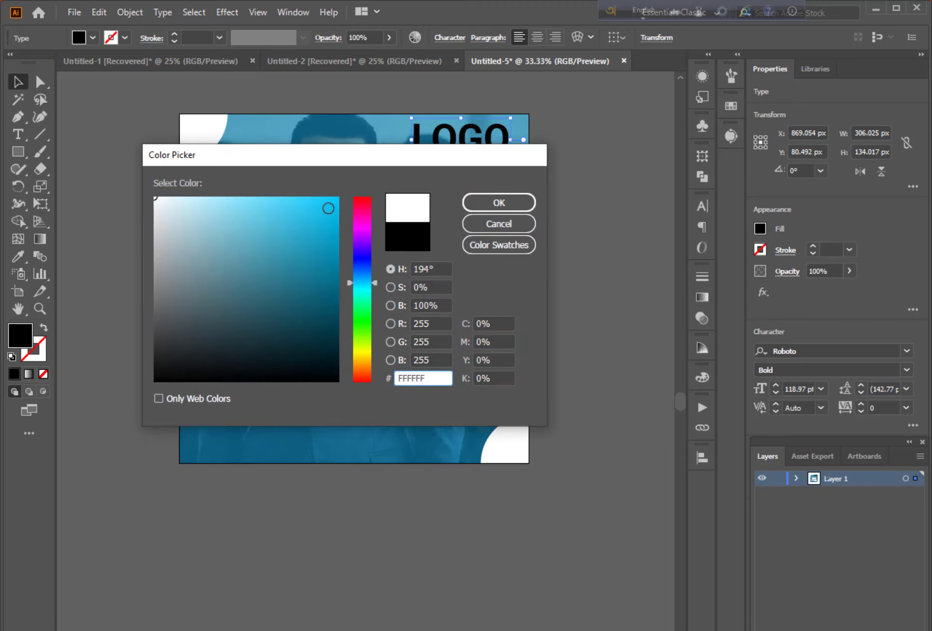
{"action": "left_click", "coordinate": [499, 203]}
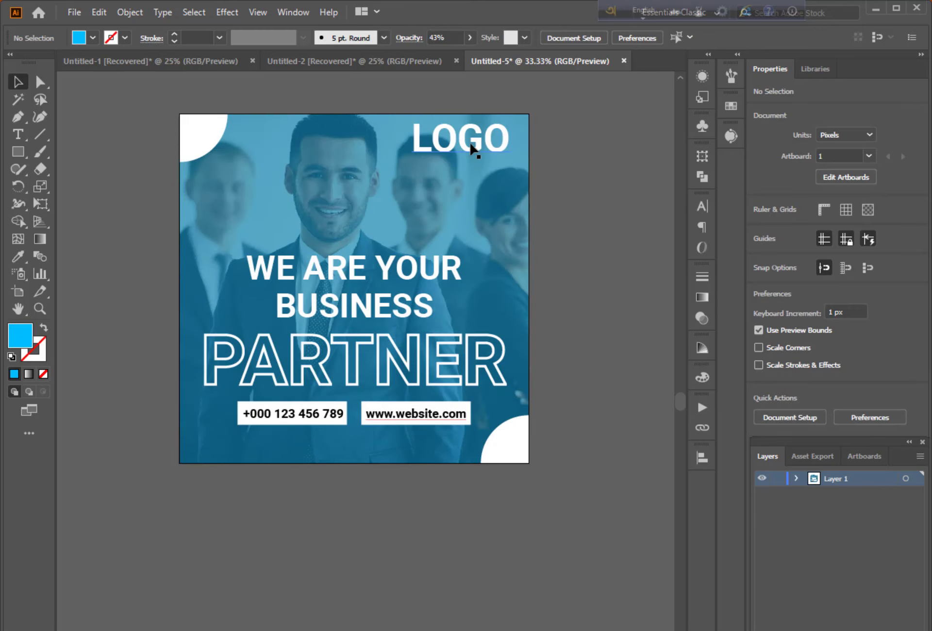
{"action": "left_click", "coordinate": [472, 150]}
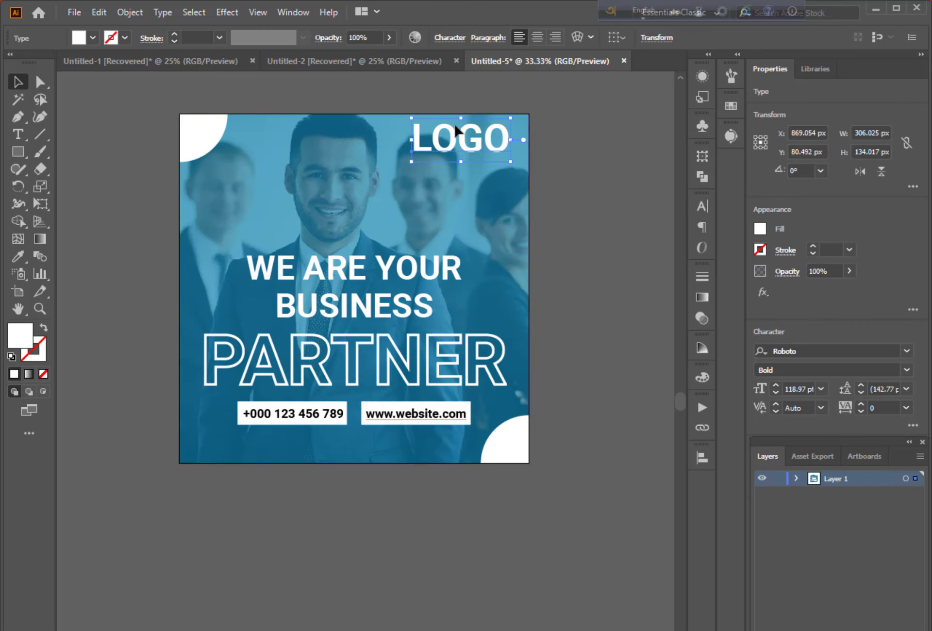
{"action": "left_click_drag", "start_coordinate": [461, 118], "coordinate": [473, 145]}
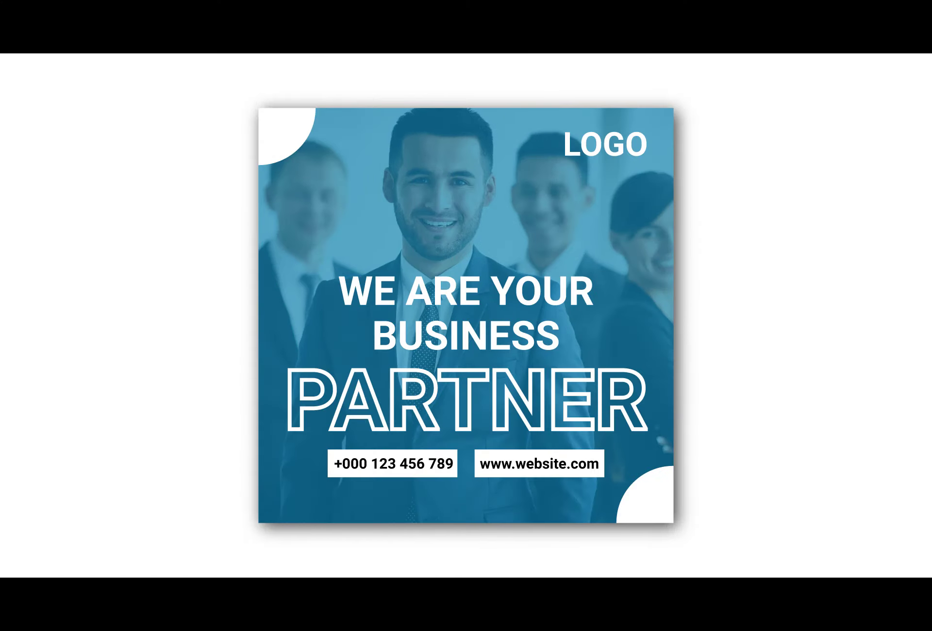